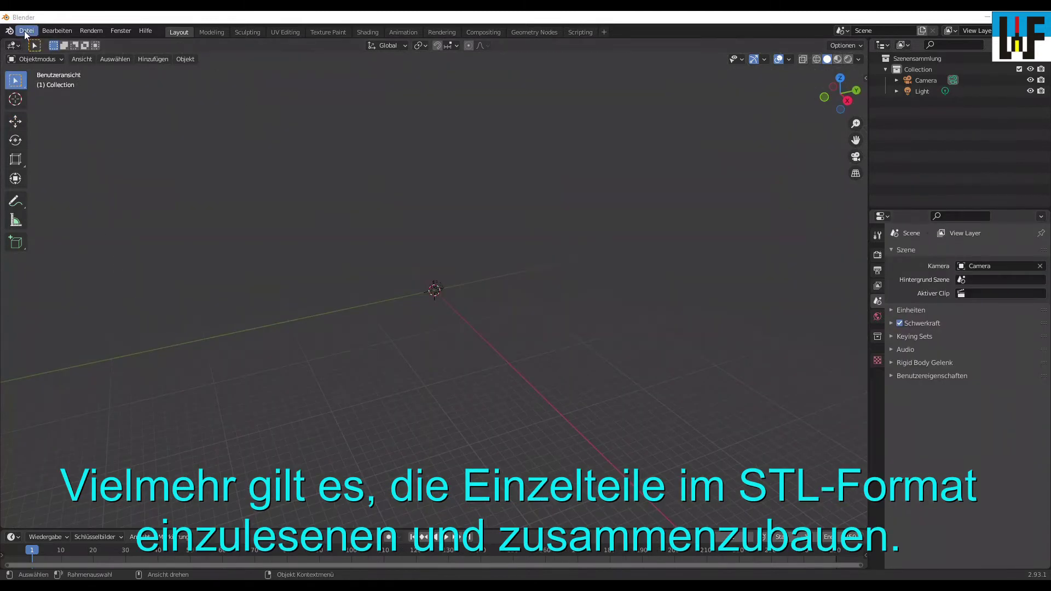
Step: Import the base plate Getriebeplatte.stl via File > Import > Stl
{"action": "left_click", "coordinate": [26, 30]}
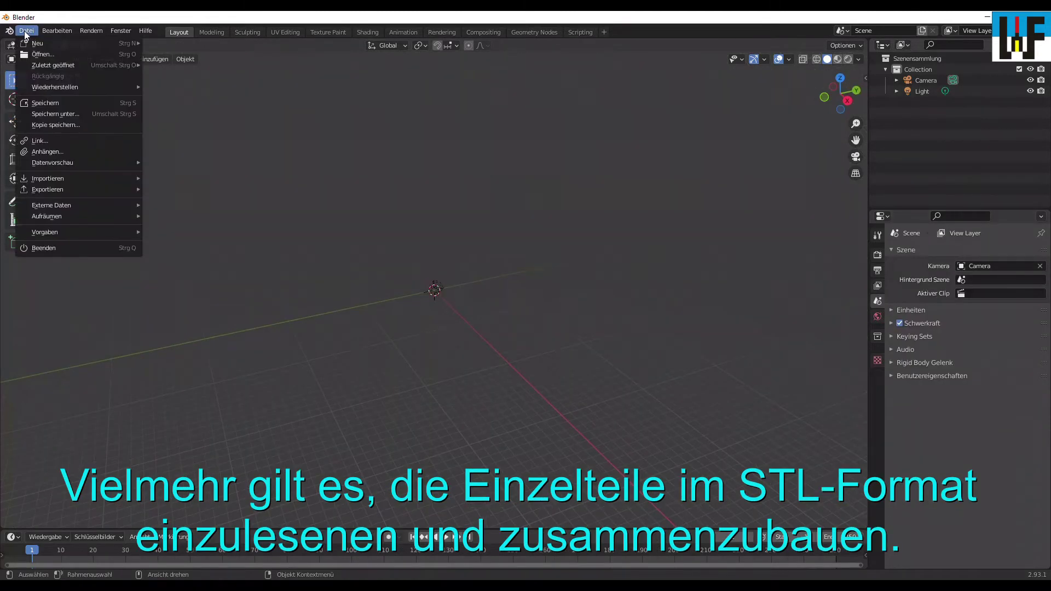
{"action": "mouse_move", "coordinate": [48, 178]}
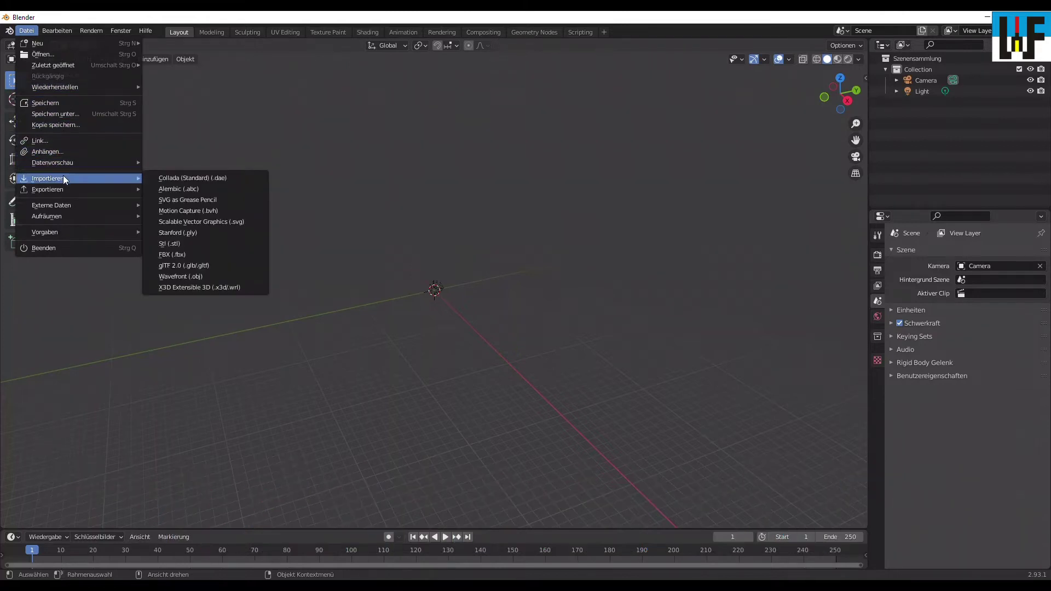
{"action": "left_click", "coordinate": [163, 246]}
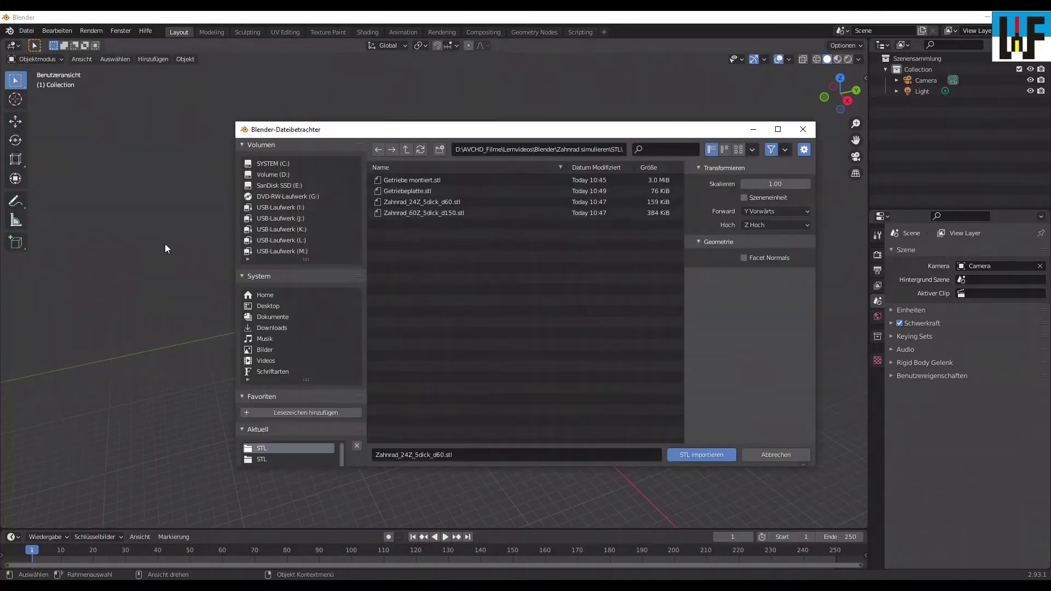
{"action": "left_click", "coordinate": [383, 191]}
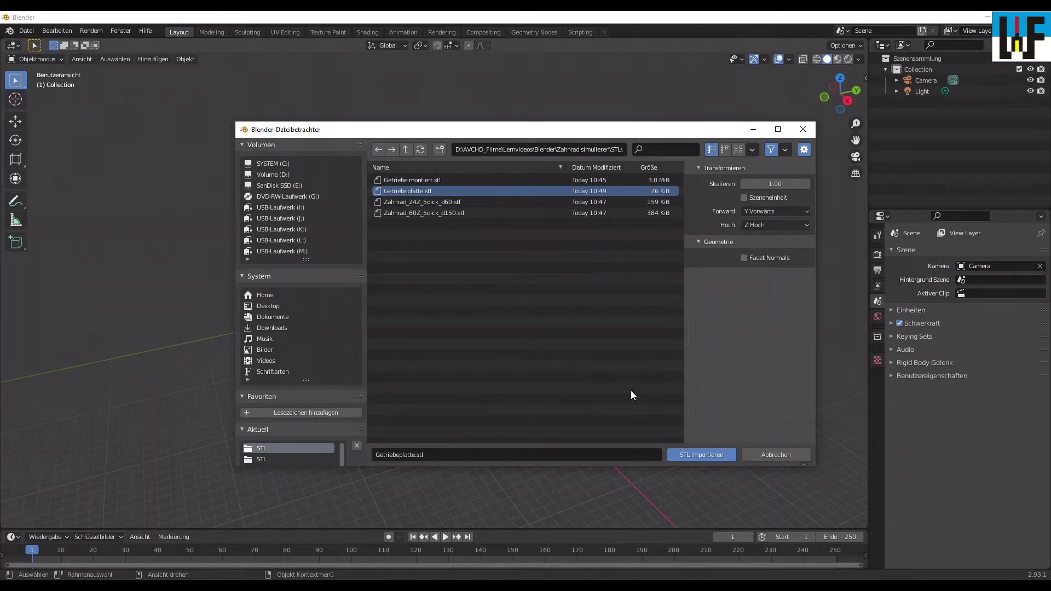
{"action": "left_click", "coordinate": [685, 454]}
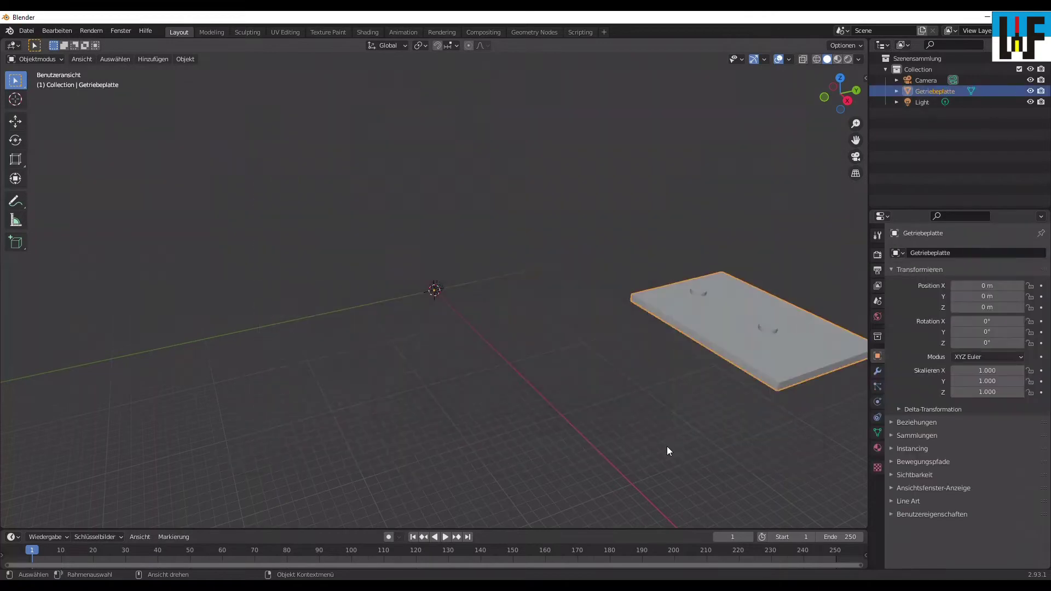
Step: Import the 24-tooth gear Zahnrad_24Z_5dick_d60.stl as a second STL object
{"action": "left_click", "coordinate": [26, 30]}
{"action": "mouse_move", "coordinate": [48, 178]}
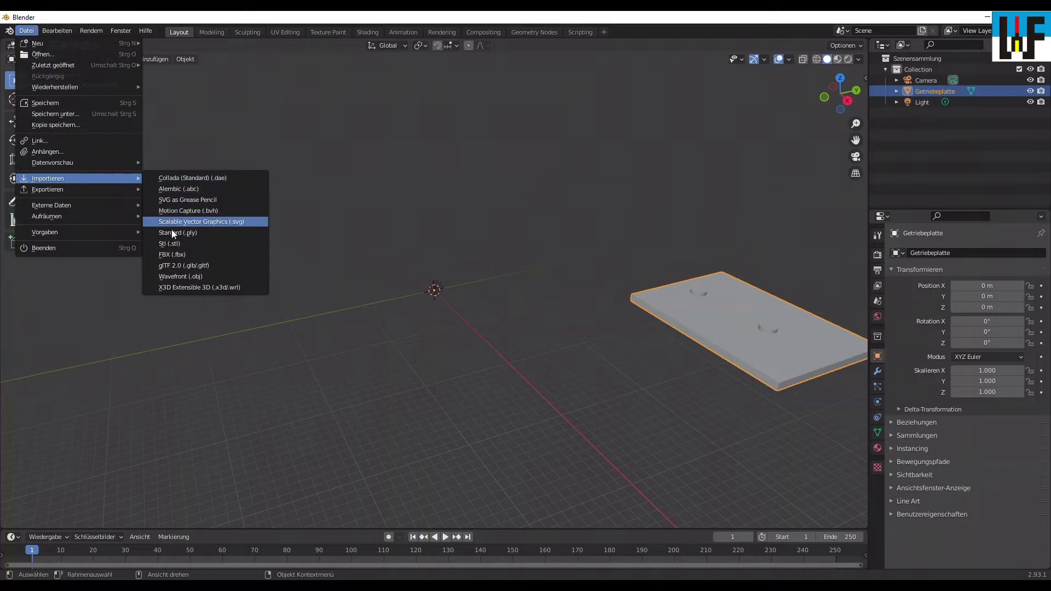
{"action": "left_click", "coordinate": [169, 242]}
{"action": "left_click", "coordinate": [396, 204]}
{"action": "left_click", "coordinate": [693, 456]}
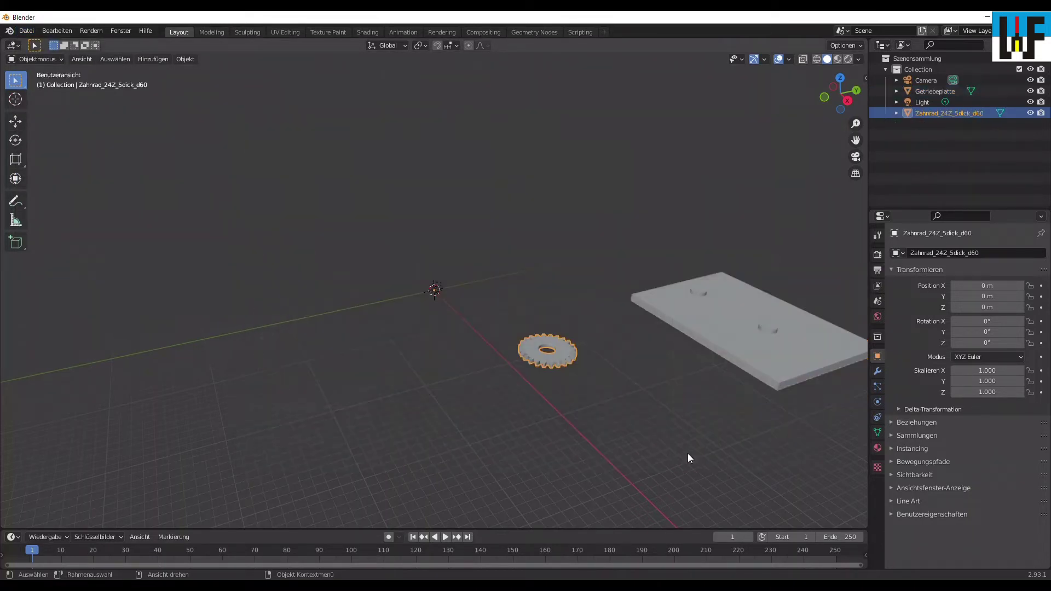
Step: Import the 60-tooth gear Zahnrad_60Z_5dick_d150.stl as a third STL object
{"action": "left_click", "coordinate": [28, 31]}
{"action": "mouse_move", "coordinate": [47, 178]}
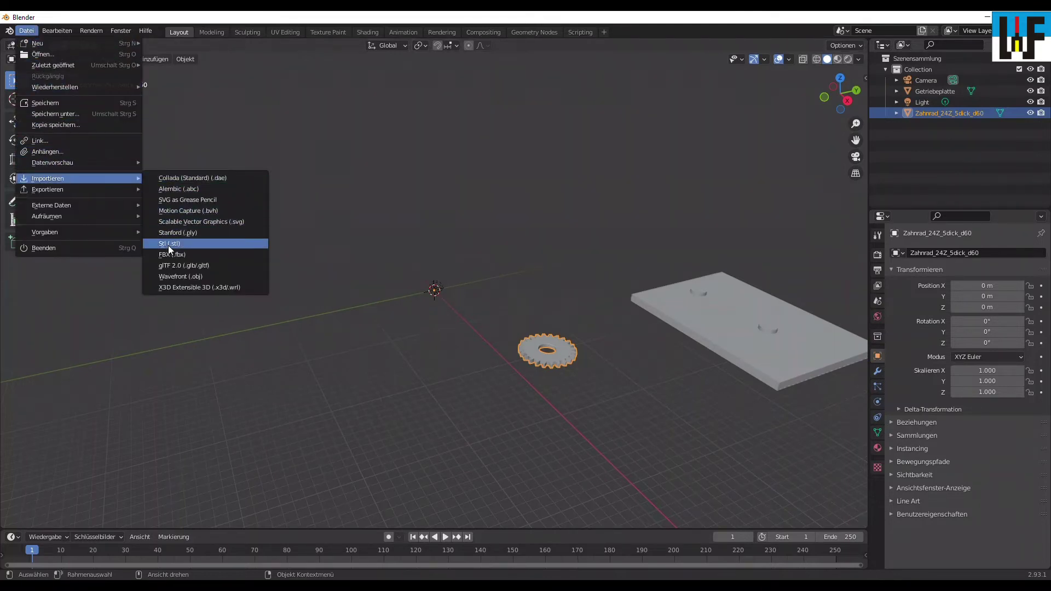
{"action": "left_click", "coordinate": [167, 244]}
{"action": "left_click", "coordinate": [396, 213]}
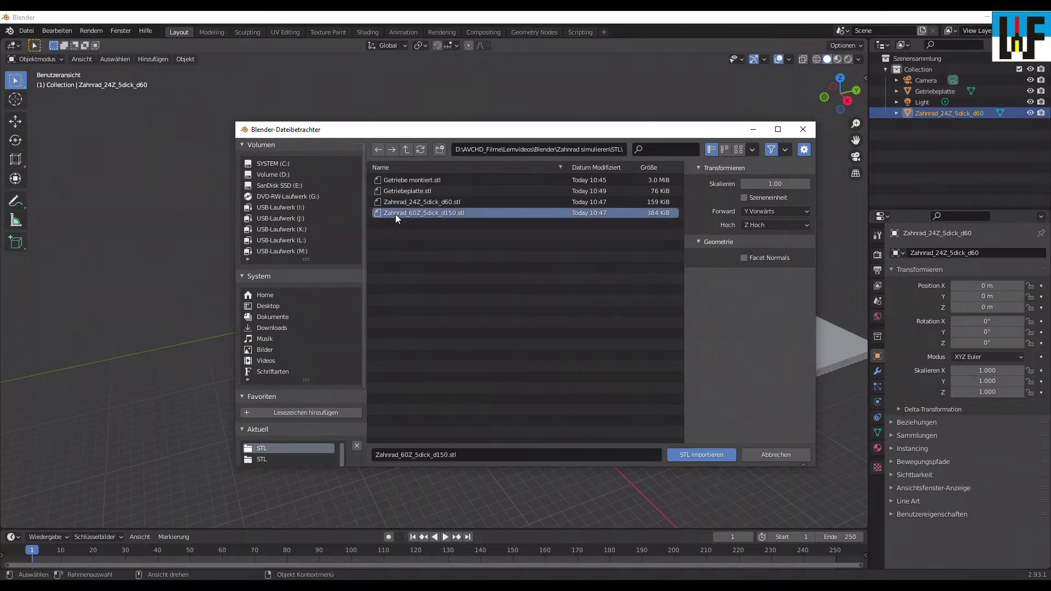
{"action": "left_click", "coordinate": [703, 458]}
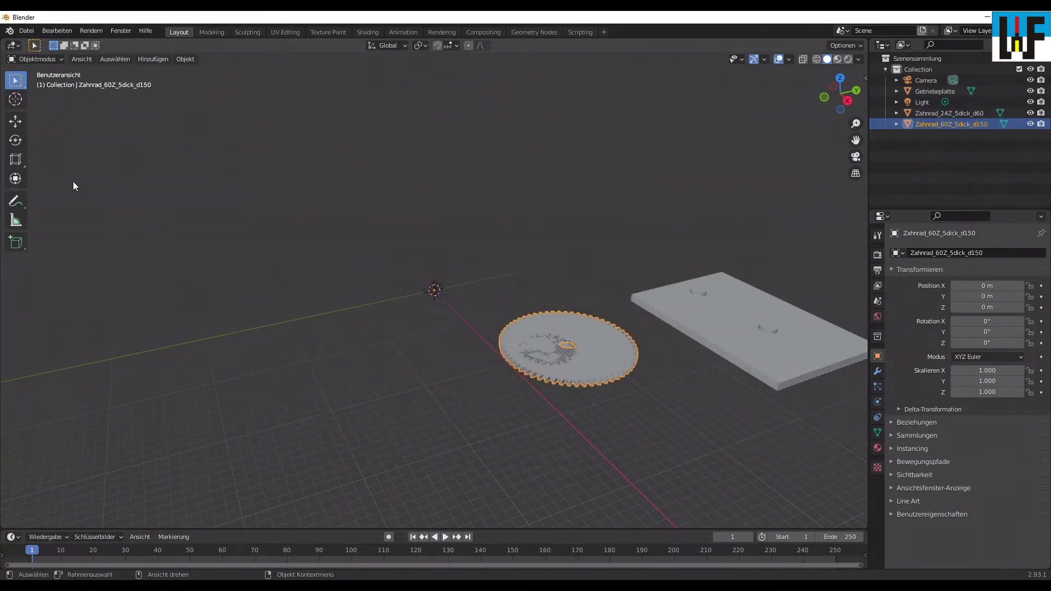
{"action": "left_click", "coordinate": [15, 121]}
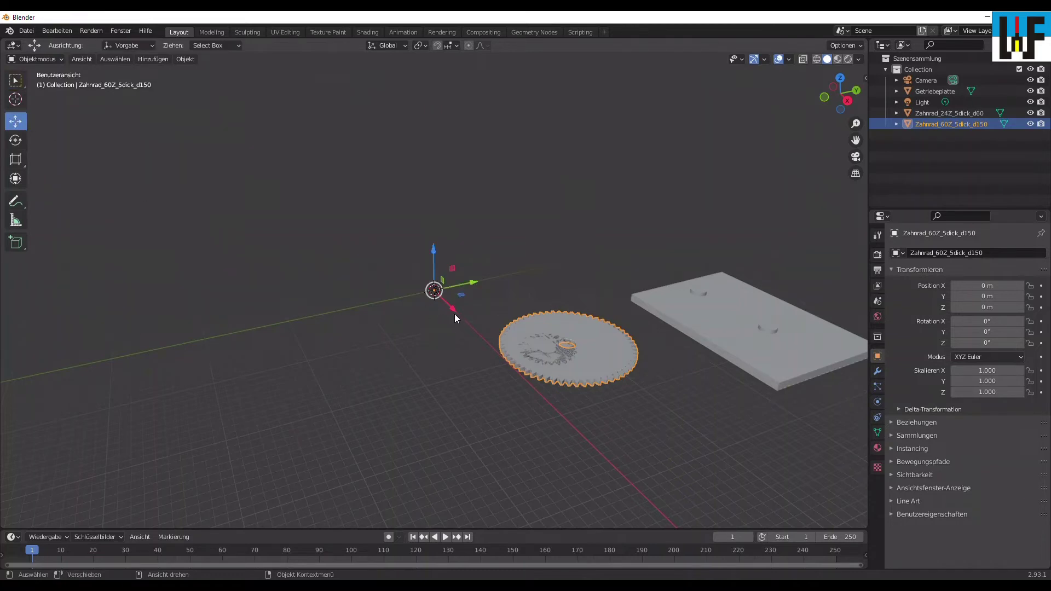
Step: Drag the 60-tooth gear along the X axis with the Move tool
{"action": "left_click_drag", "start_coordinate": [454, 317], "coordinate": [479, 375]}
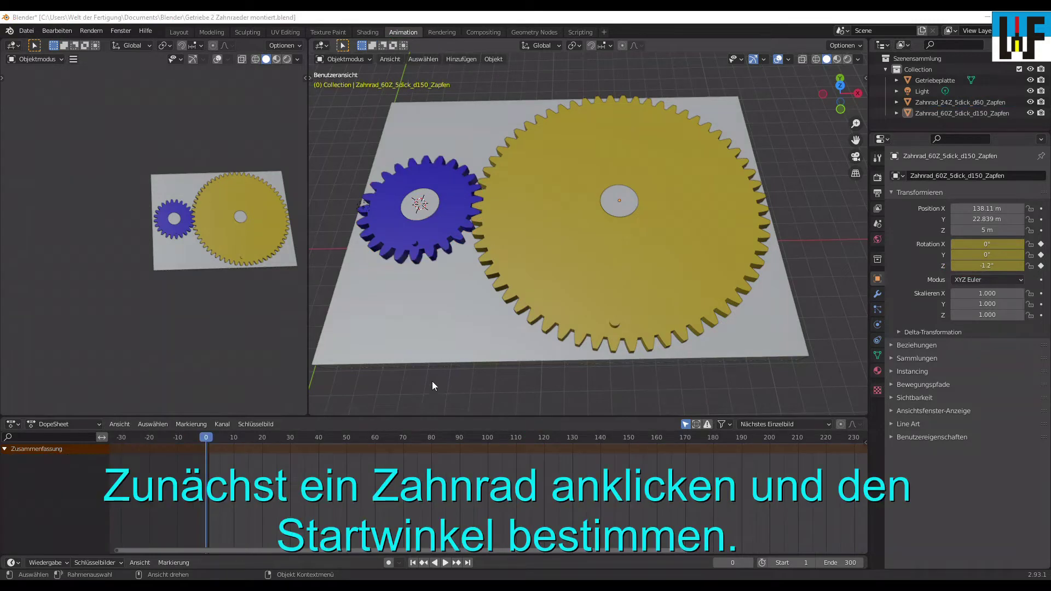
Step: Select the blue 24-tooth gear, set Rotation Z to 360 at frame 120, and key Rotation
{"action": "left_click", "coordinate": [393, 237]}
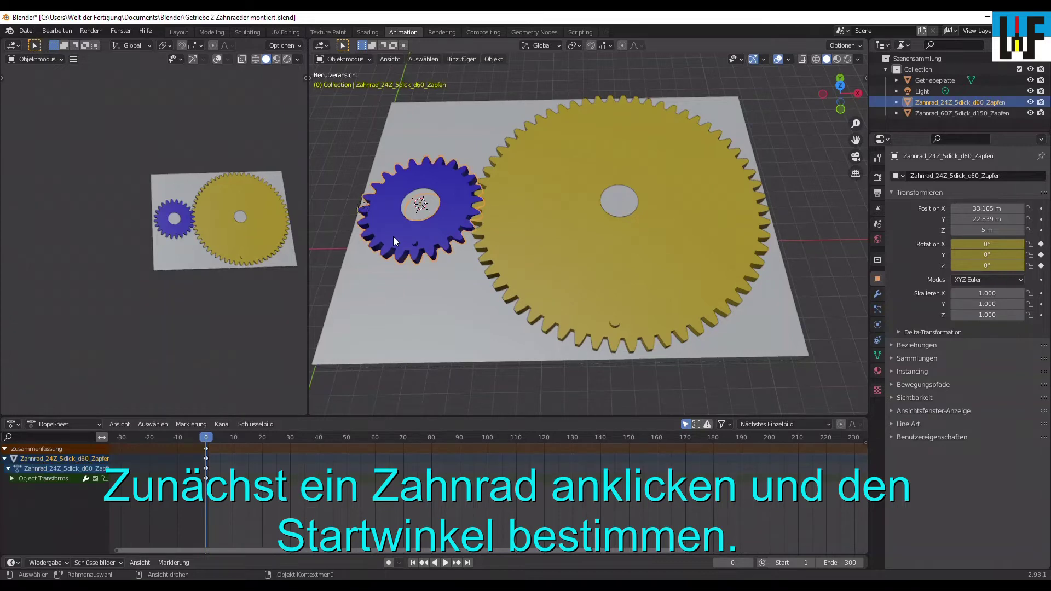
{"action": "key", "text": "space"}
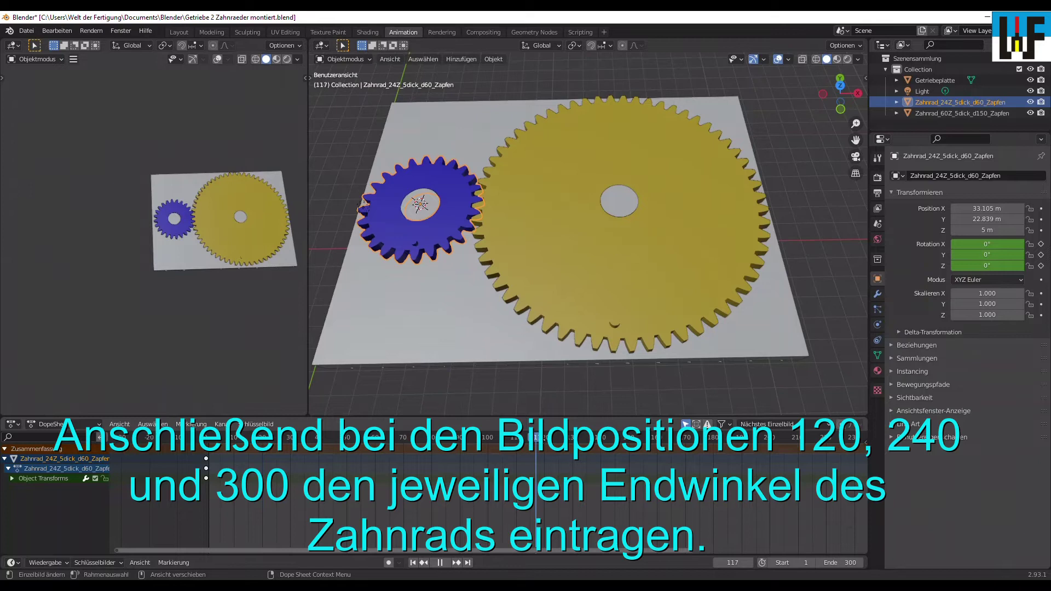
{"action": "left_click_drag", "start_coordinate": [536, 437], "coordinate": [544, 437]}
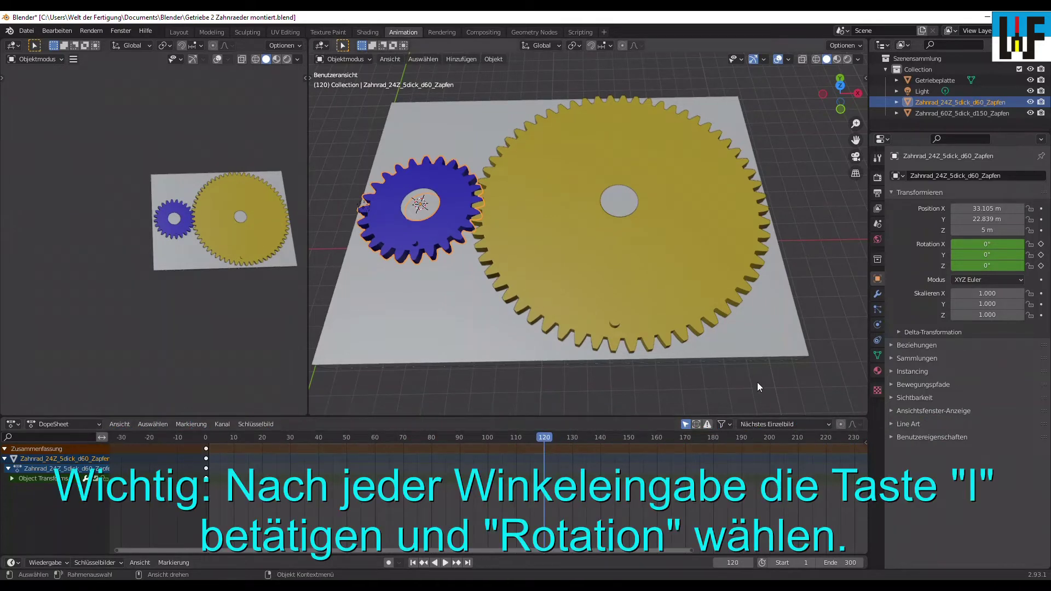
{"action": "left_click", "coordinate": [975, 266]}
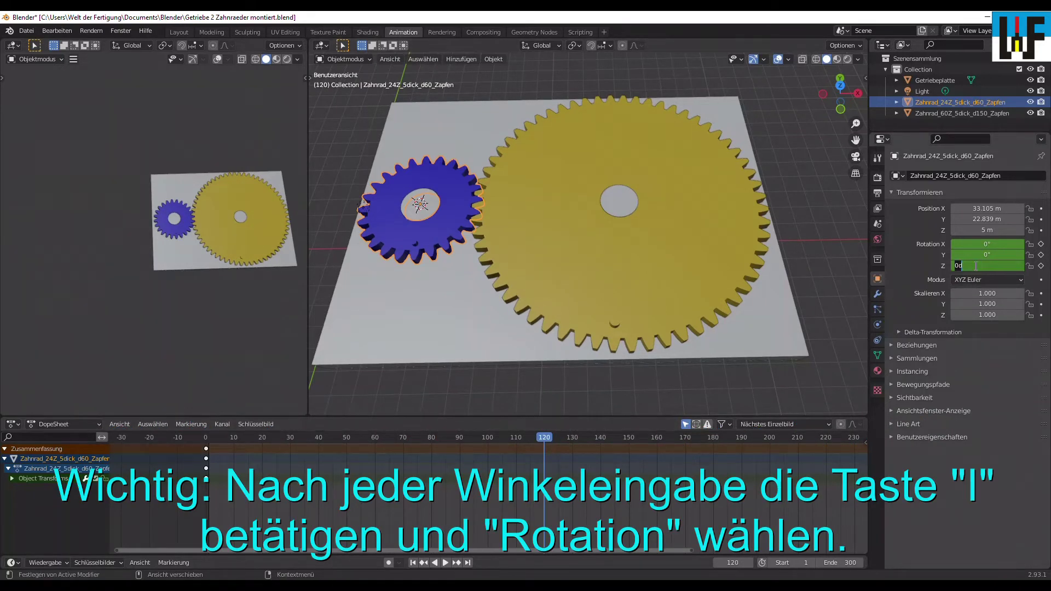
{"action": "type", "text": "3620"}
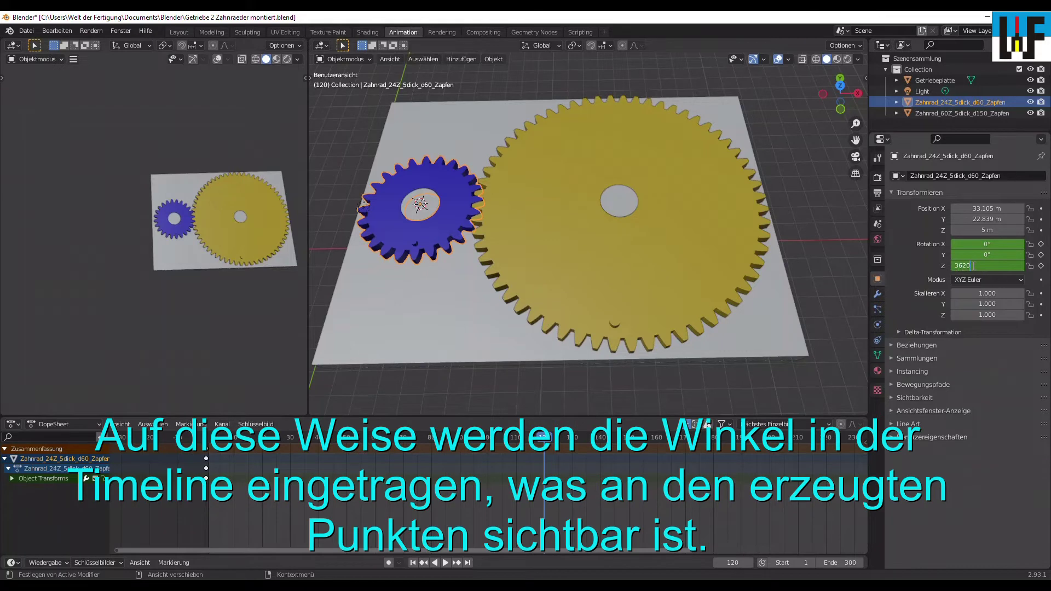
{"action": "key", "text": "BackSpace"}
{"action": "key", "text": "BackSpace"}
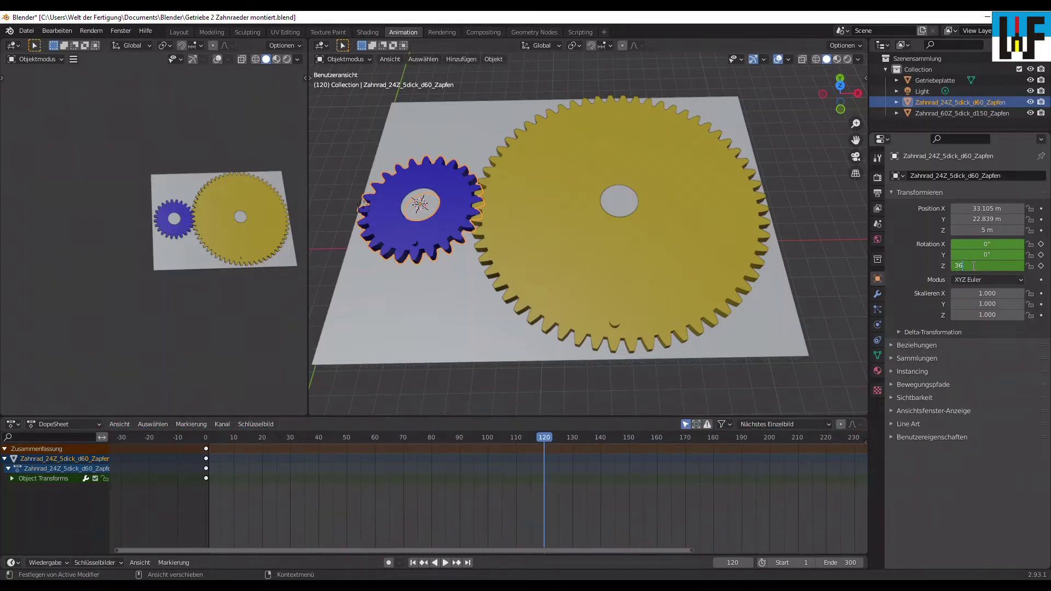
{"action": "type", "text": "0"}
{"action": "key", "text": "Return"}
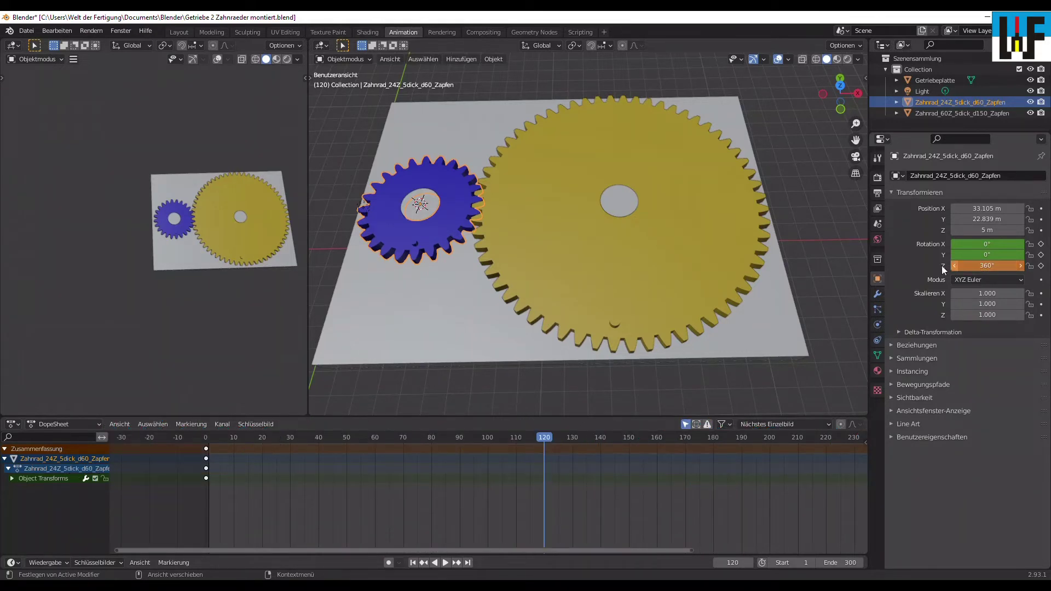
{"action": "key", "text": "i"}
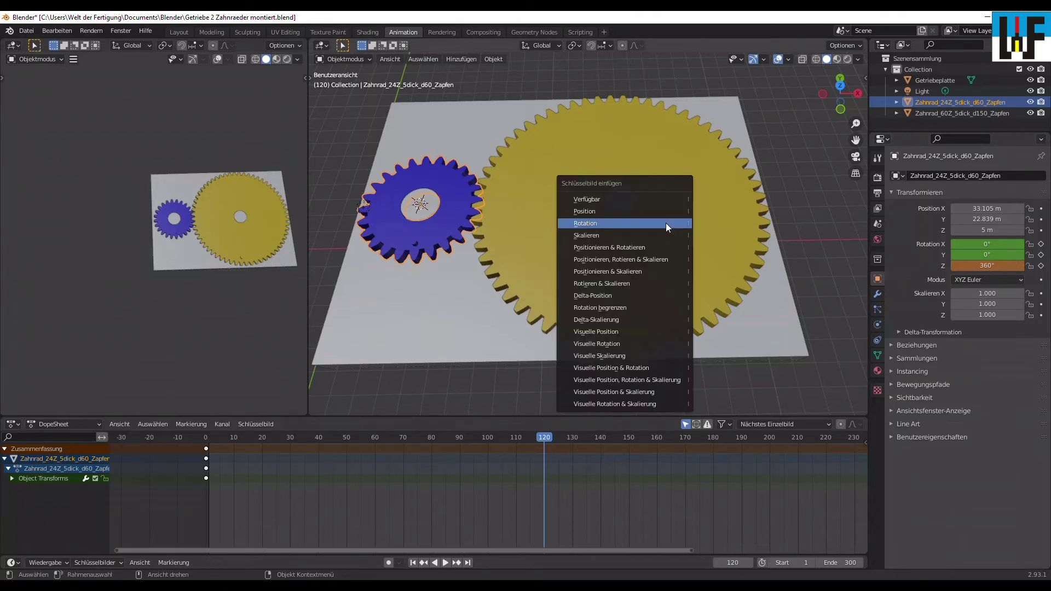
{"action": "left_click", "coordinate": [666, 222]}
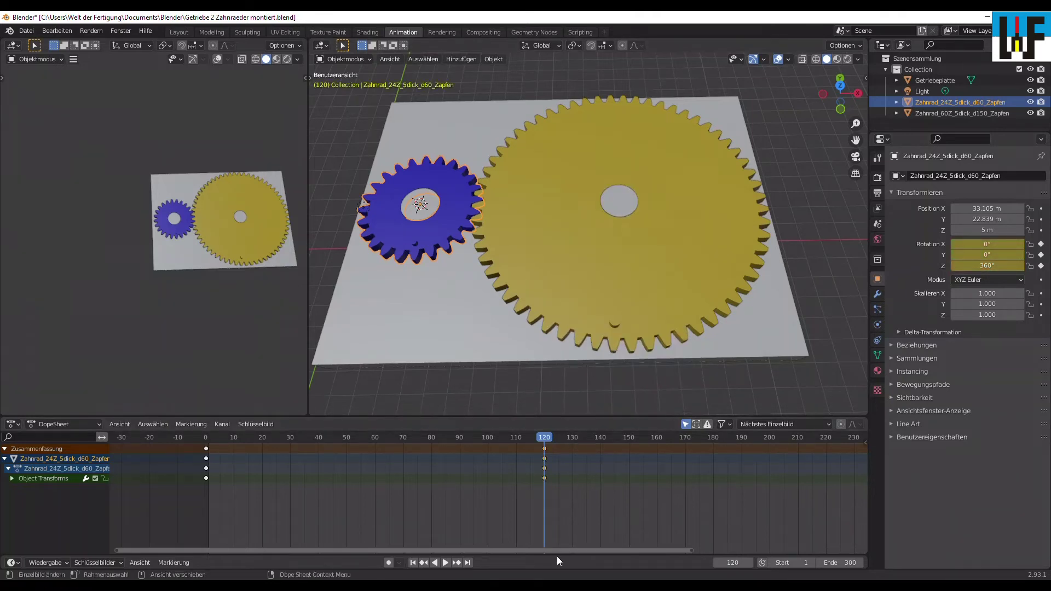
{"action": "left_click_drag", "start_coordinate": [560, 550], "coordinate": [705, 549]}
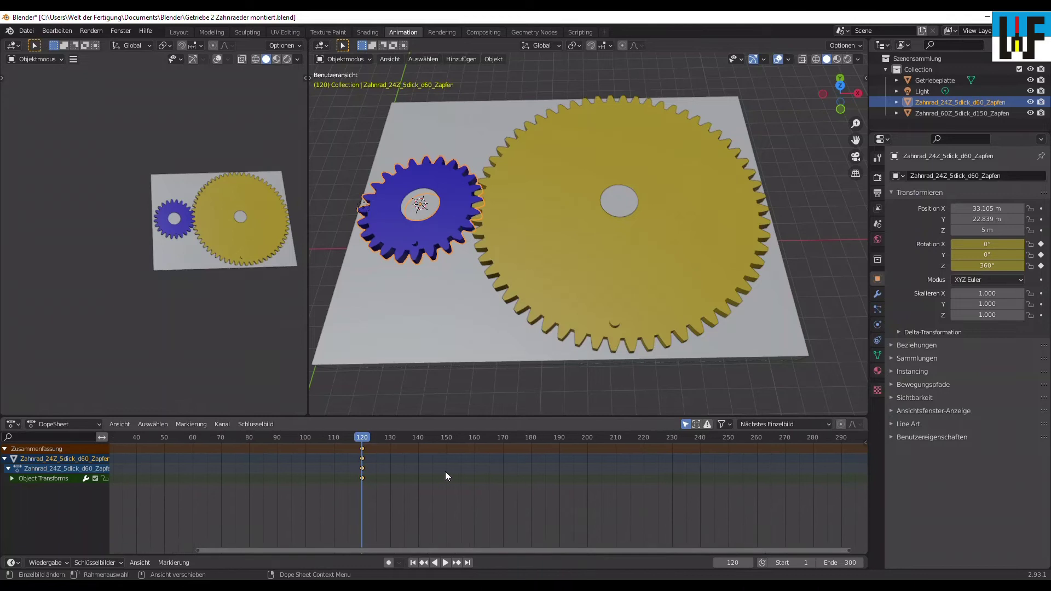
Step: At frame 240, set the small gear's Rotation Z to 720 and insert a Rotation keyframe
{"action": "left_click_drag", "start_coordinate": [390, 439], "coordinate": [698, 444]}
{"action": "left_click", "coordinate": [981, 265]}
{"action": "type", "text": "360d"}
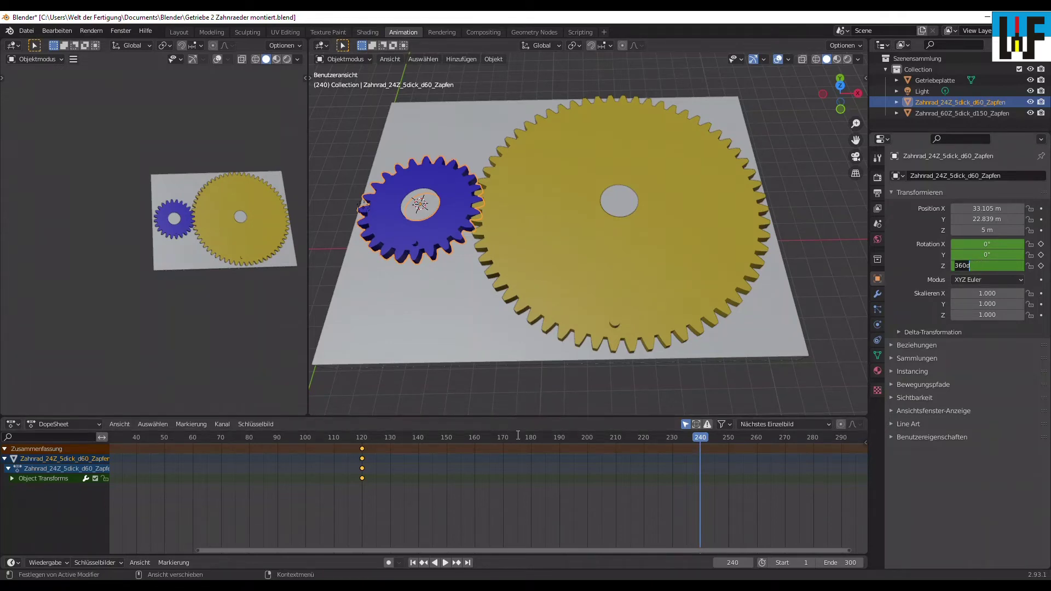
{"action": "type", "text": "720"}
{"action": "key", "text": "Return"}
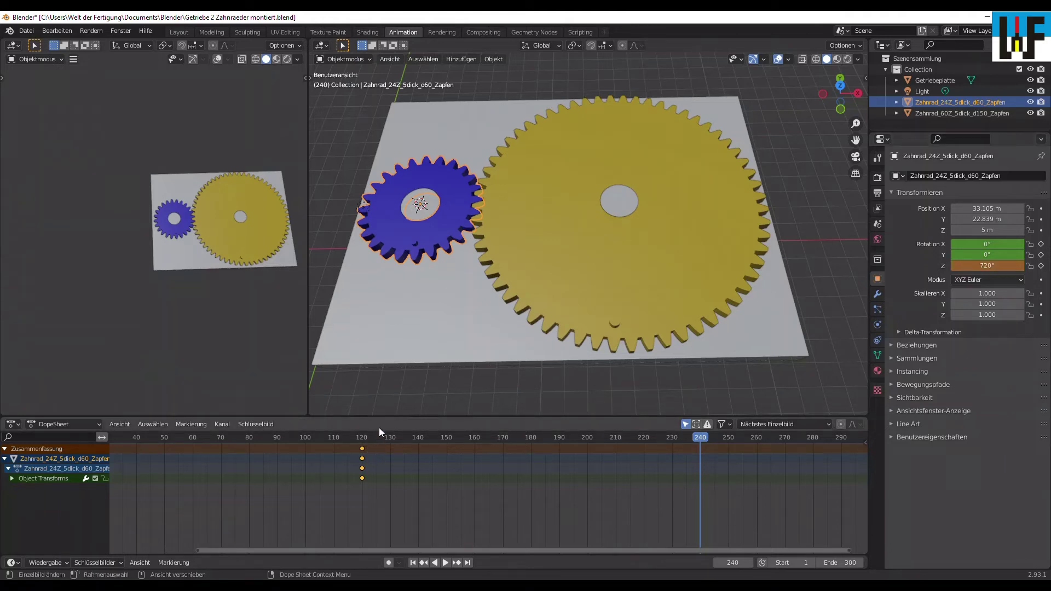
{"action": "key", "text": "i"}
{"action": "left_click", "coordinate": [545, 242]}
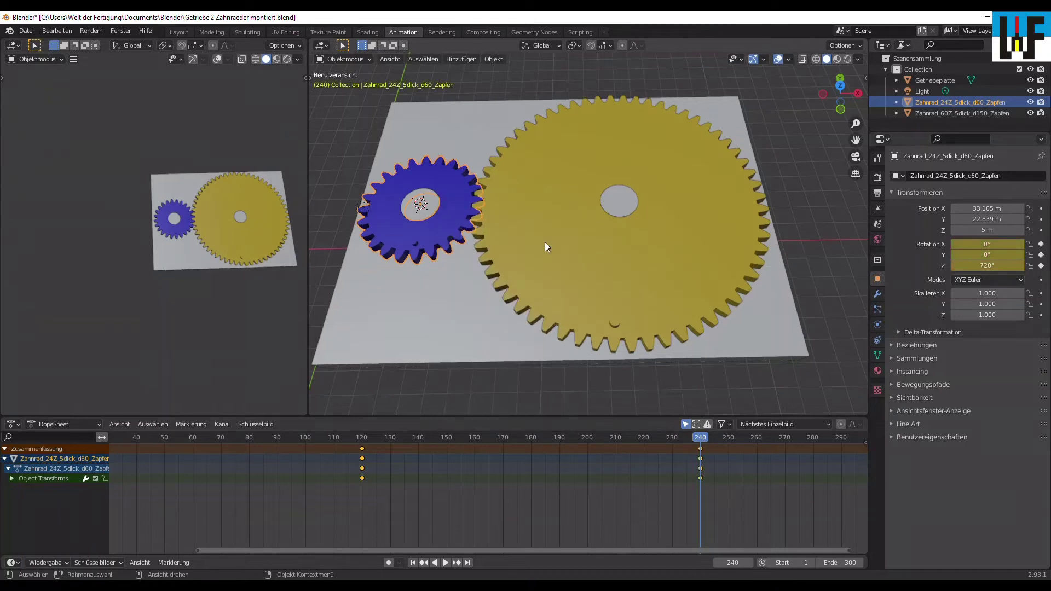
{"action": "left_click_drag", "start_coordinate": [554, 550], "coordinate": [618, 551]}
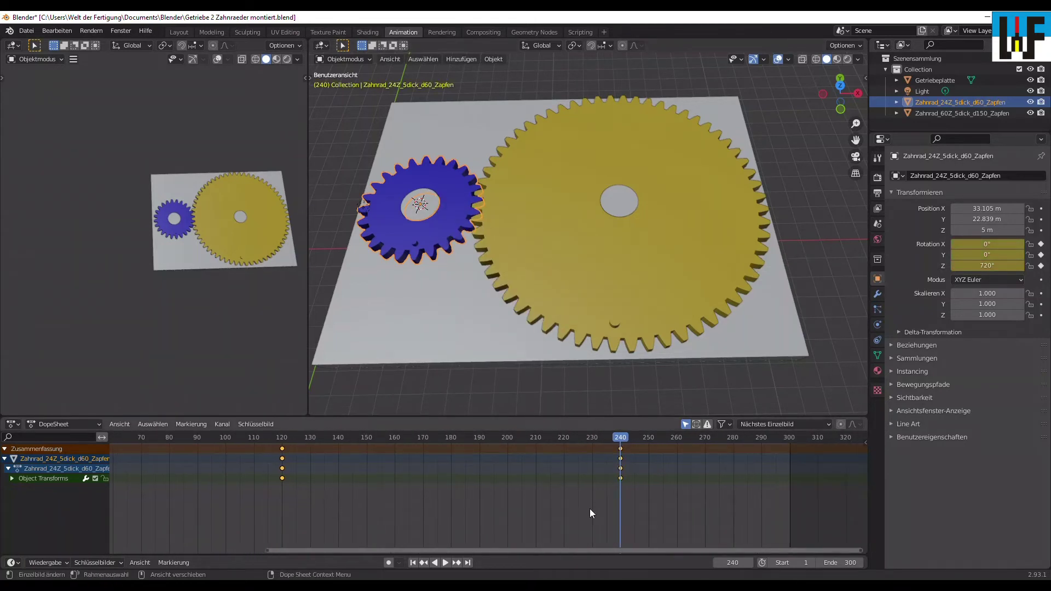
{"action": "left_click_drag", "start_coordinate": [619, 438], "coordinate": [790, 443]}
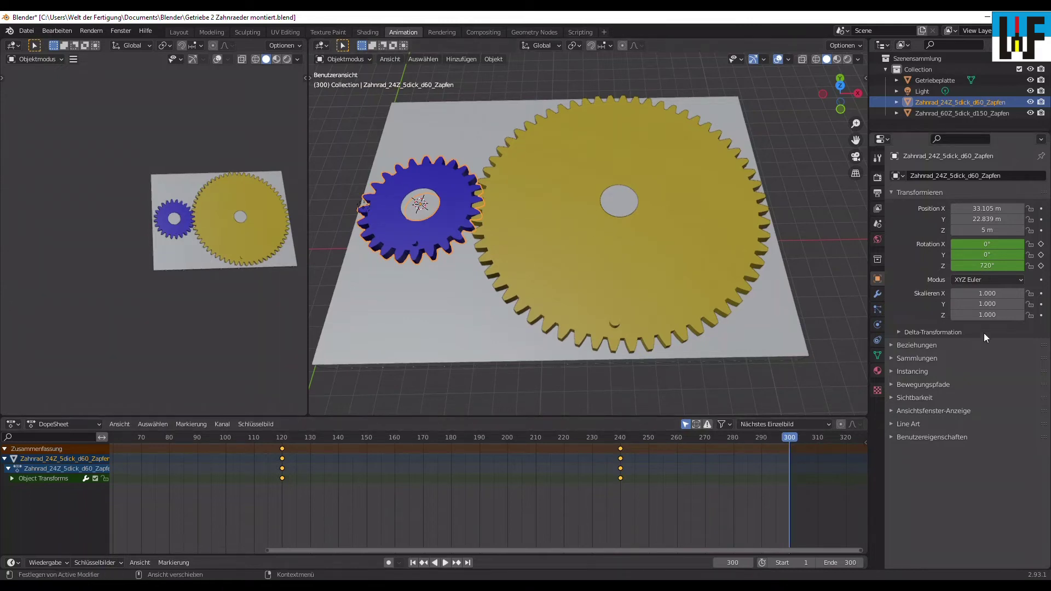
Step: Set the blue gear's Rotation Z to 900 and insert a Rotation keyframe
{"action": "left_click", "coordinate": [984, 266]}
{"action": "type", "text": "900"}
{"action": "key", "text": "Return"}
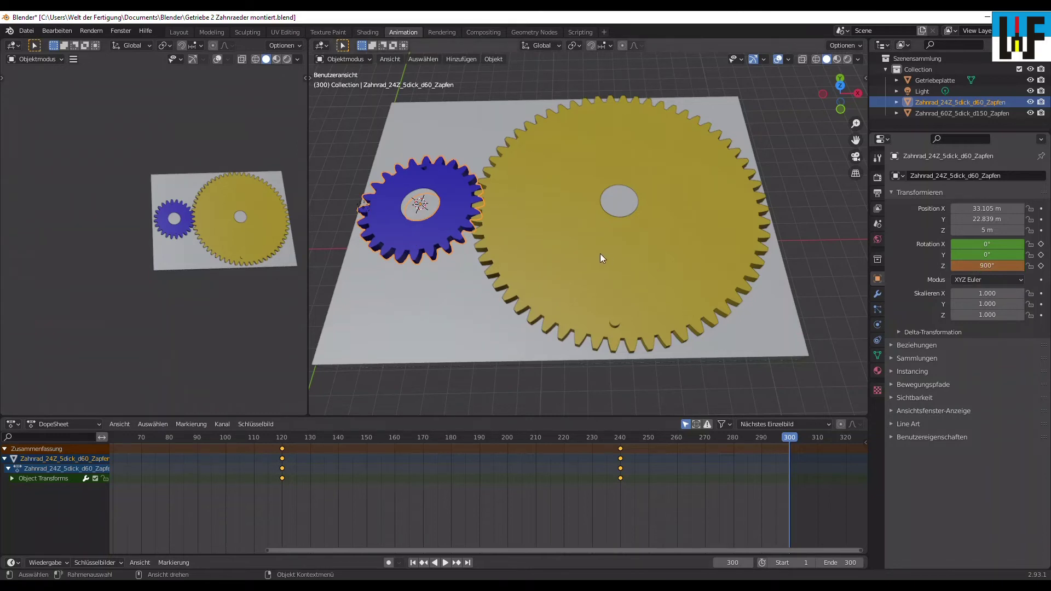
{"action": "key", "text": "i"}
{"action": "left_click", "coordinate": [600, 254]}
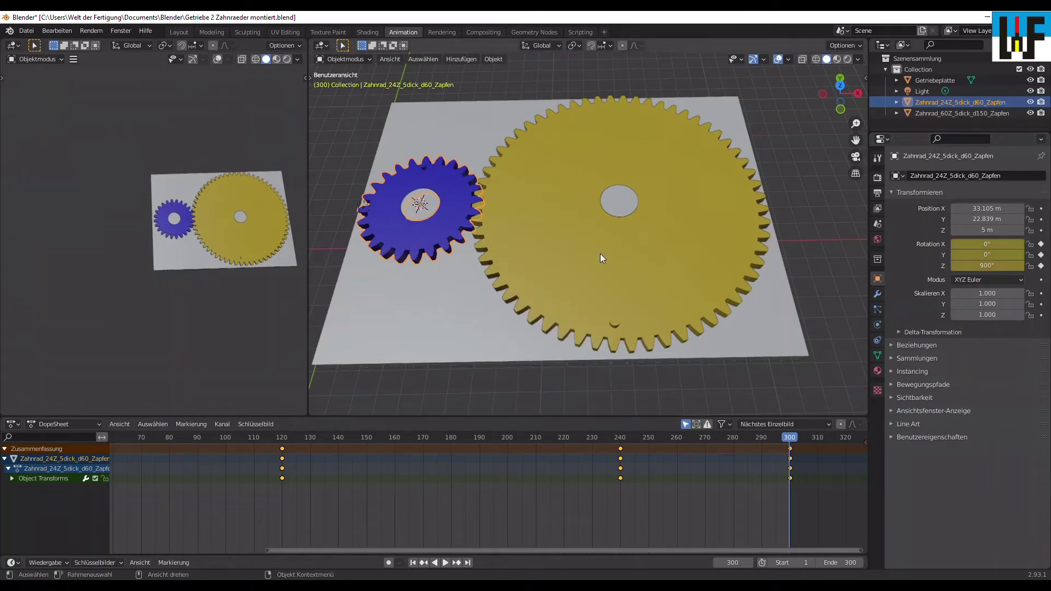
Step: Preview the gear turning, stop playback and return the timeline to frame 0
{"action": "left_click_drag", "start_coordinate": [792, 441], "coordinate": [201, 482]}
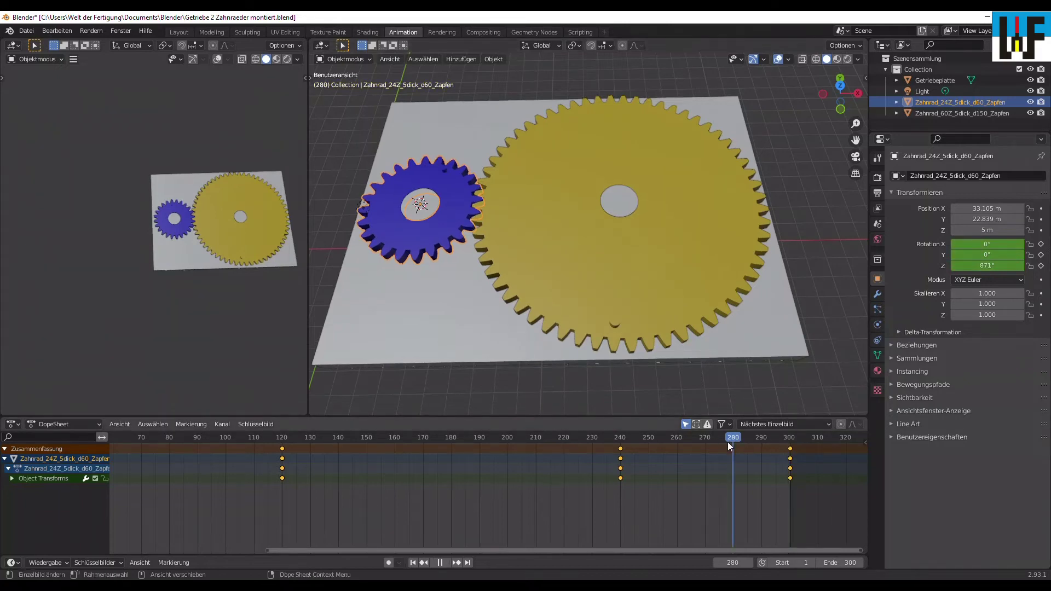
{"action": "key", "text": "space"}
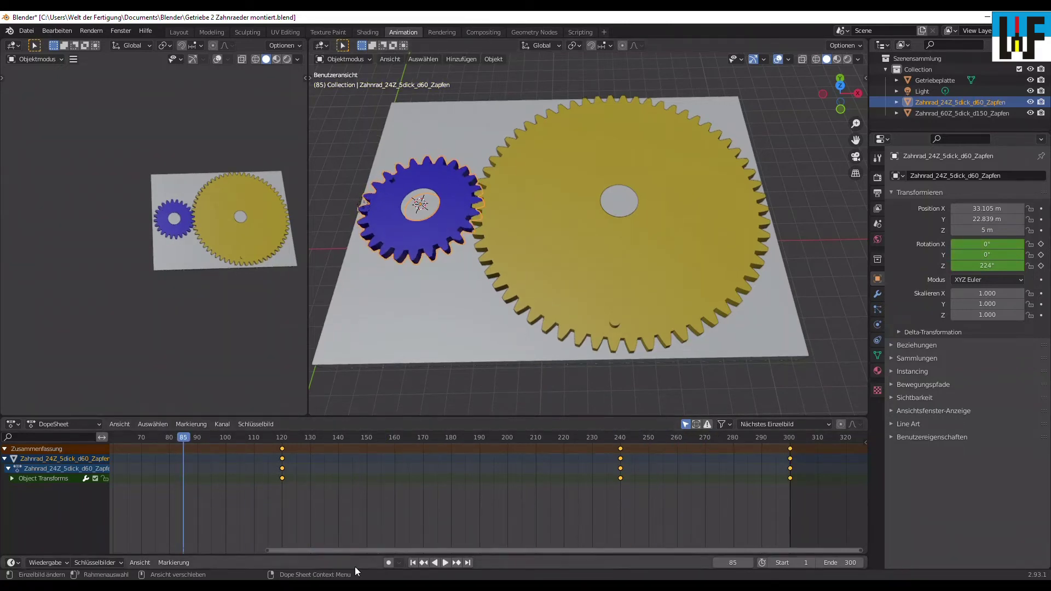
{"action": "left_click_drag", "start_coordinate": [223, 550], "coordinate": [164, 551]}
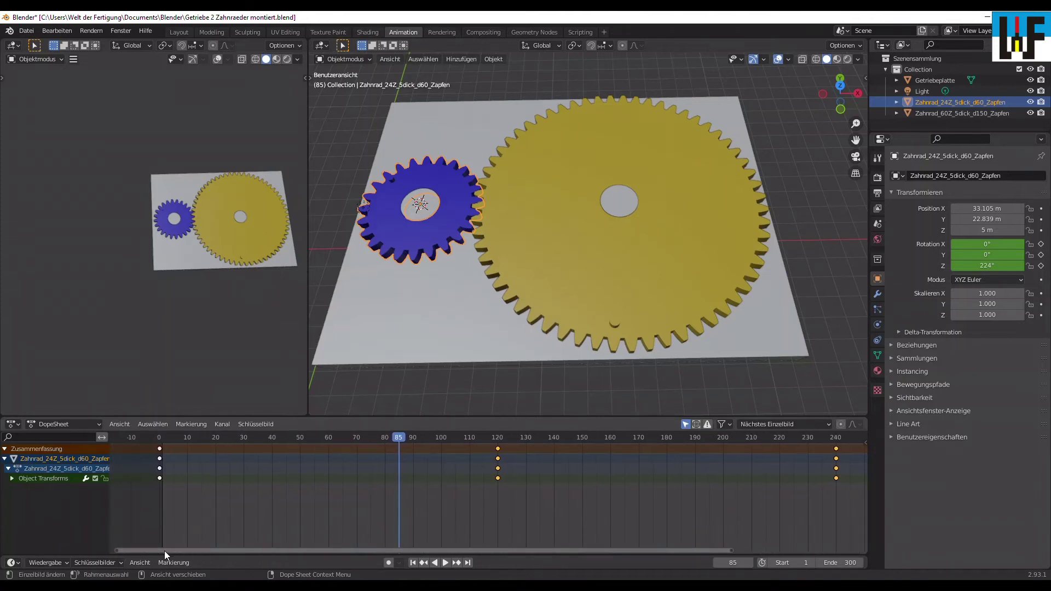
{"action": "left_click_drag", "start_coordinate": [413, 445], "coordinate": [157, 463]}
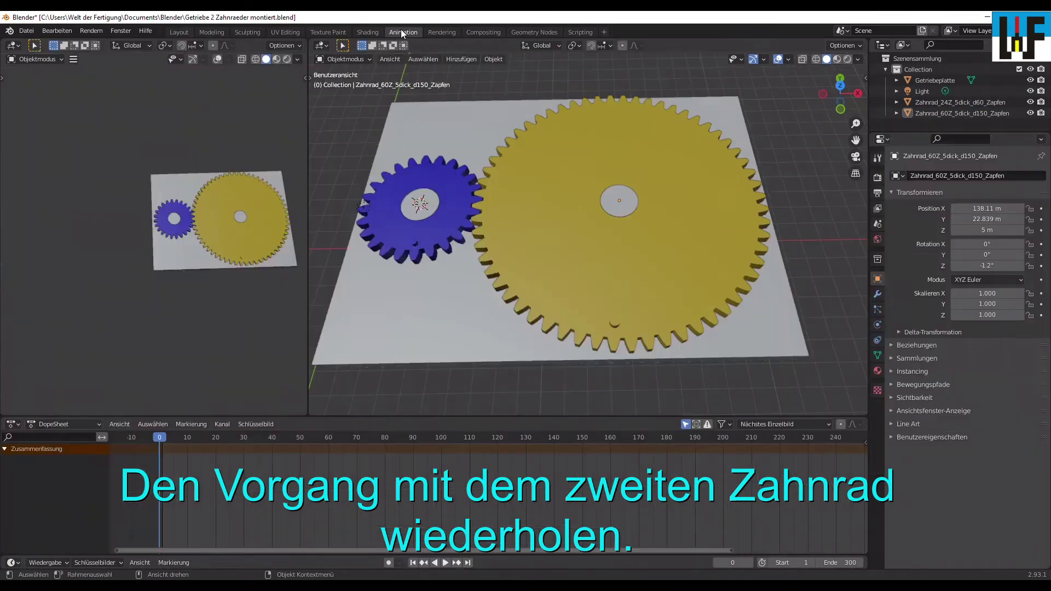
Step: In the Animation workspace, key the yellow gear's rotation at frame 0 with Z at -1.2°
{"action": "left_click", "coordinate": [401, 32]}
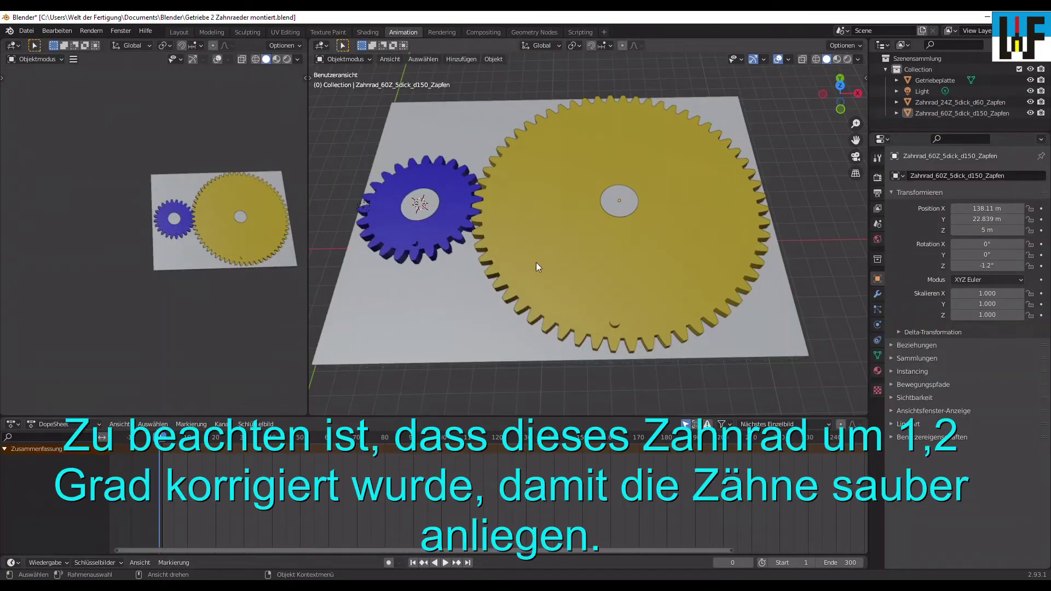
{"action": "left_click", "coordinate": [563, 288]}
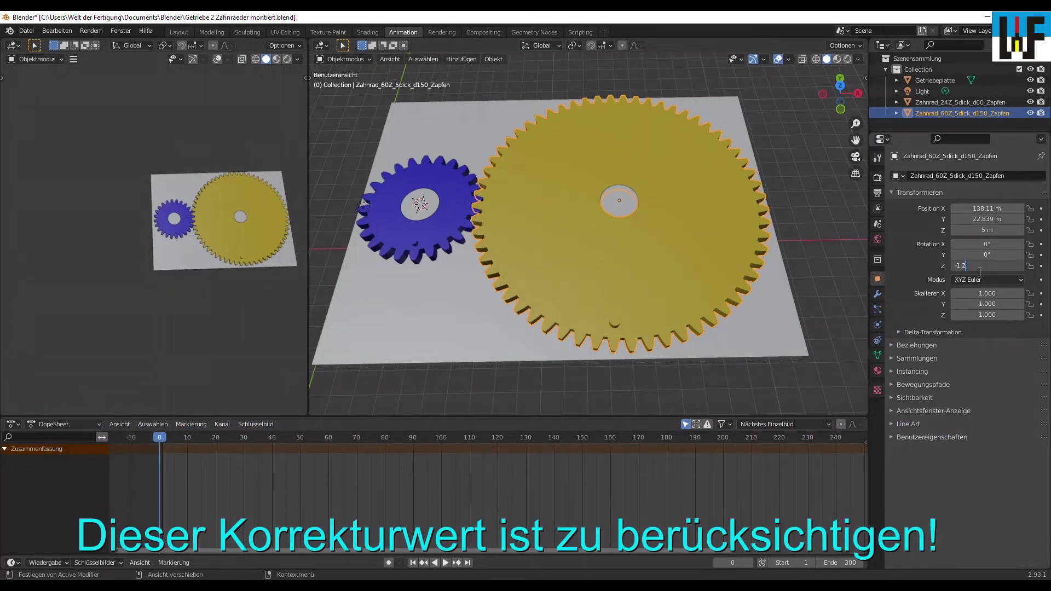
{"action": "key", "text": "Return"}
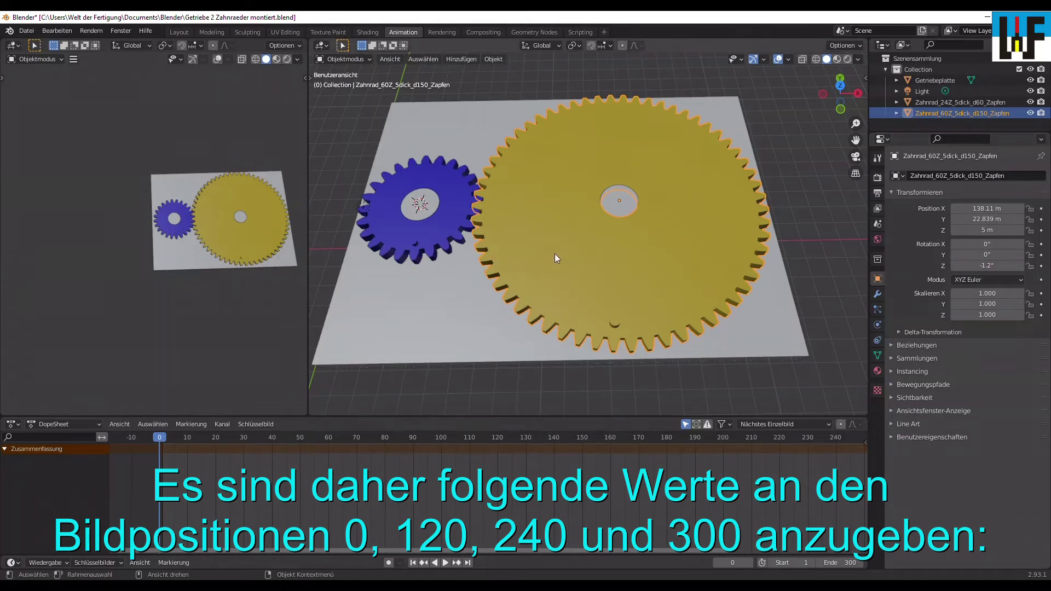
{"action": "key", "text": "i"}
{"action": "left_click", "coordinate": [551, 252]}
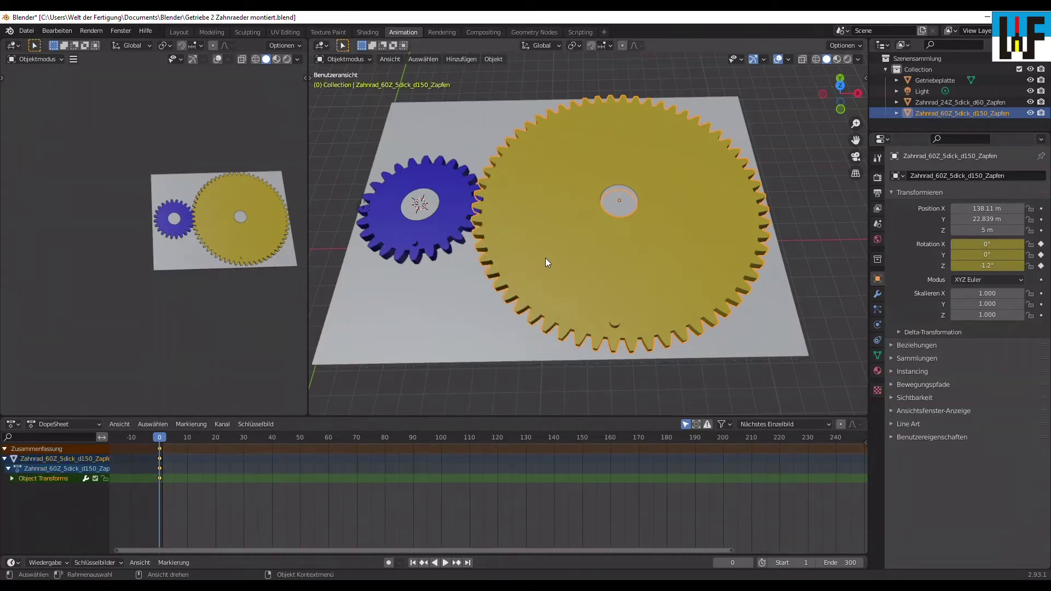
Step: Key the yellow gear's Rotation Z at -145.2° on frame 120
{"action": "left_click_drag", "start_coordinate": [162, 439], "coordinate": [498, 440]}
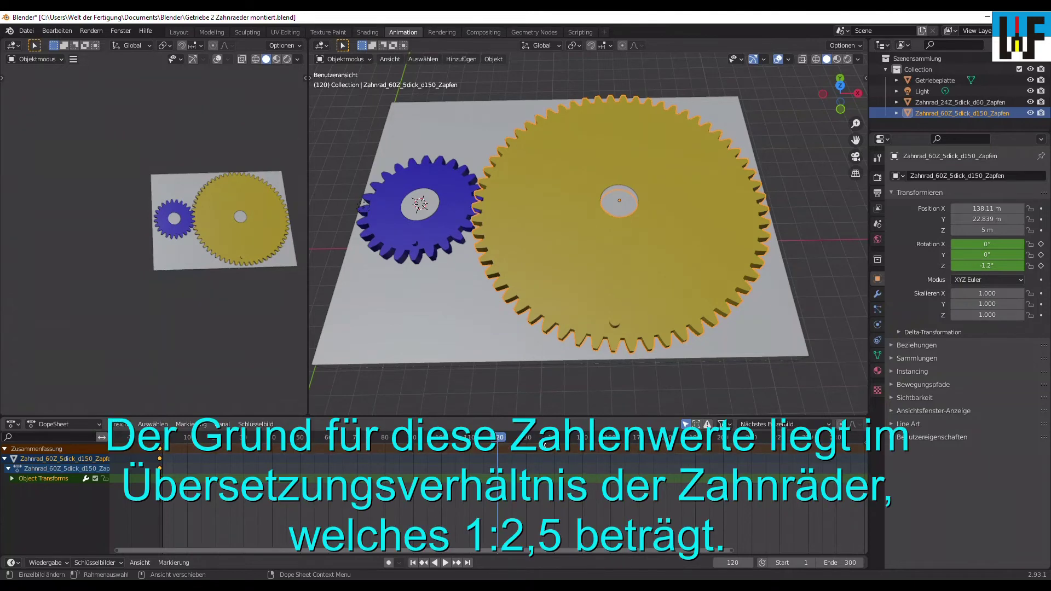
{"action": "left_click", "coordinate": [985, 265]}
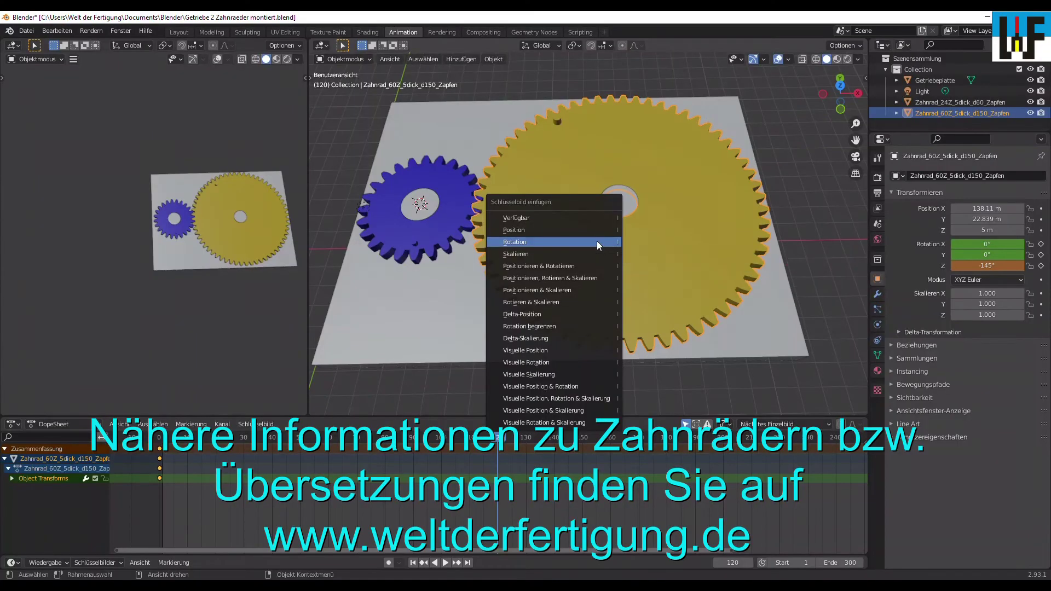
{"action": "left_click", "coordinate": [596, 241]}
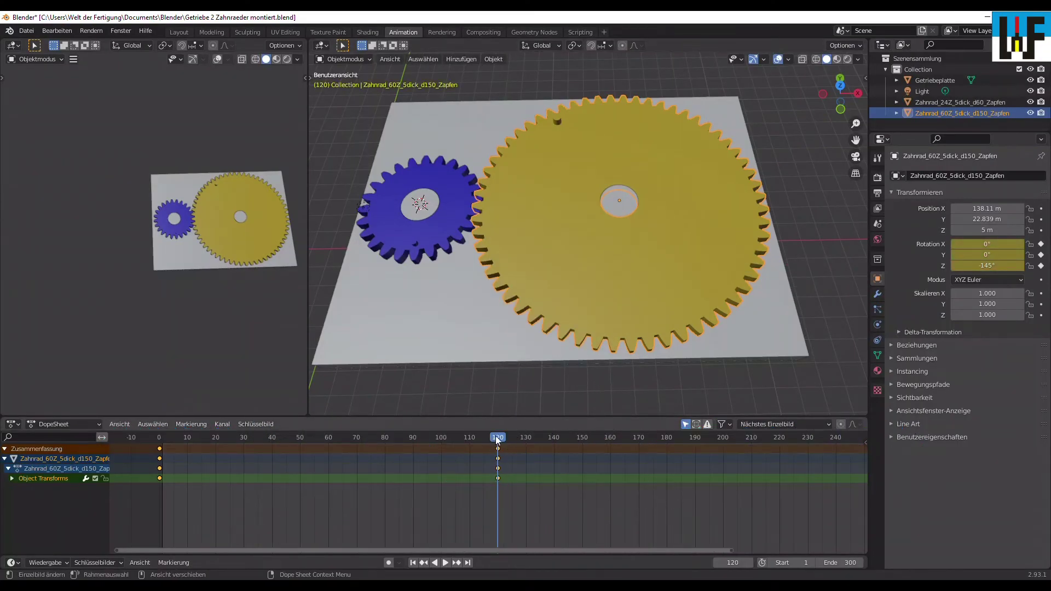
Step: Key the yellow gear's Rotation Z at -289.2° on frame 240
{"action": "left_click_drag", "start_coordinate": [501, 439], "coordinate": [836, 441]}
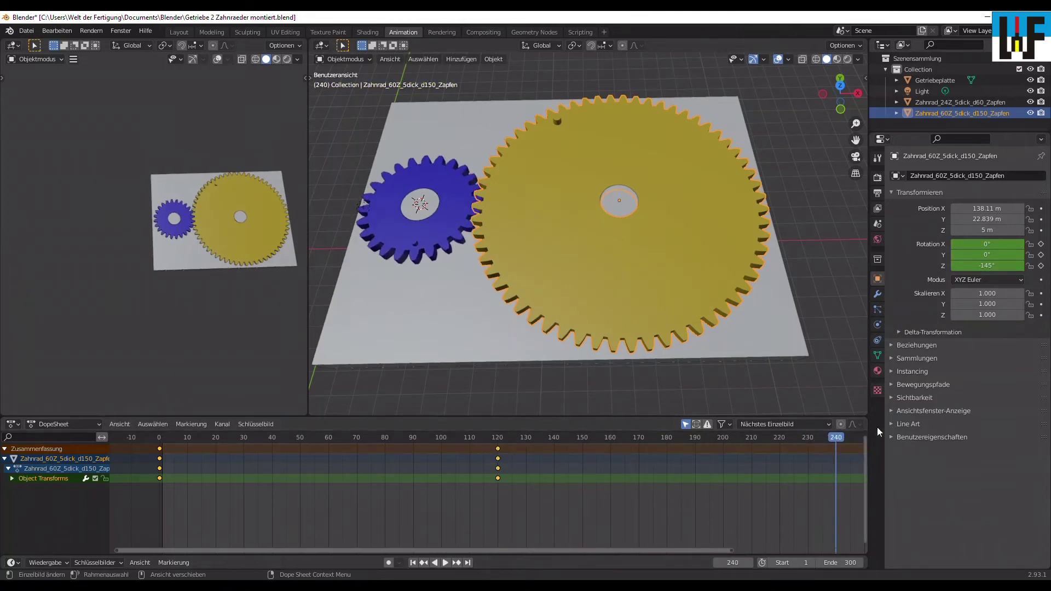
{"action": "left_click", "coordinate": [982, 267]}
{"action": "type", "text": "-289.2"}
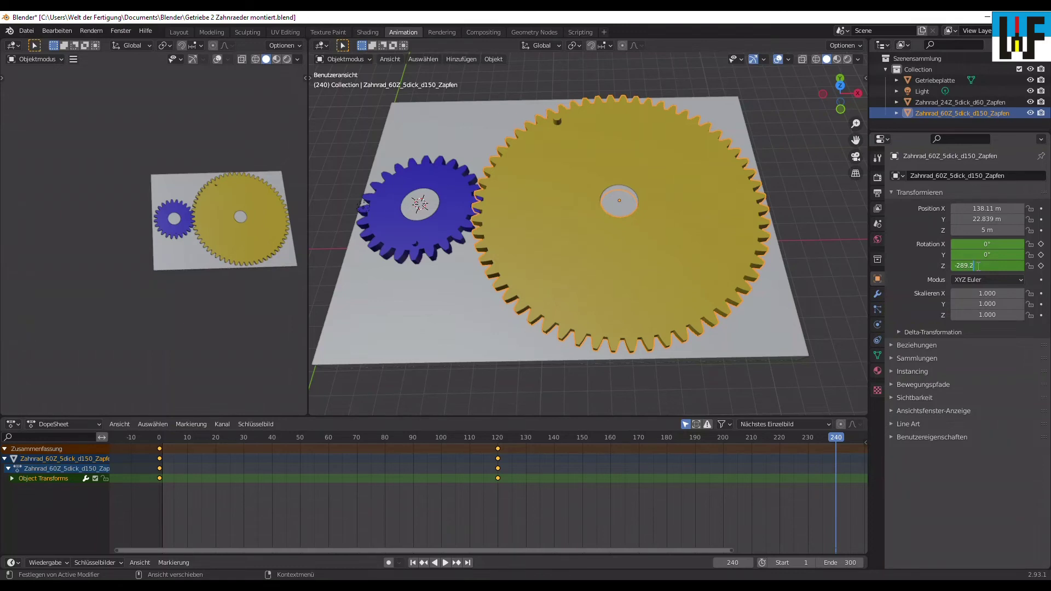
{"action": "key", "text": "Return"}
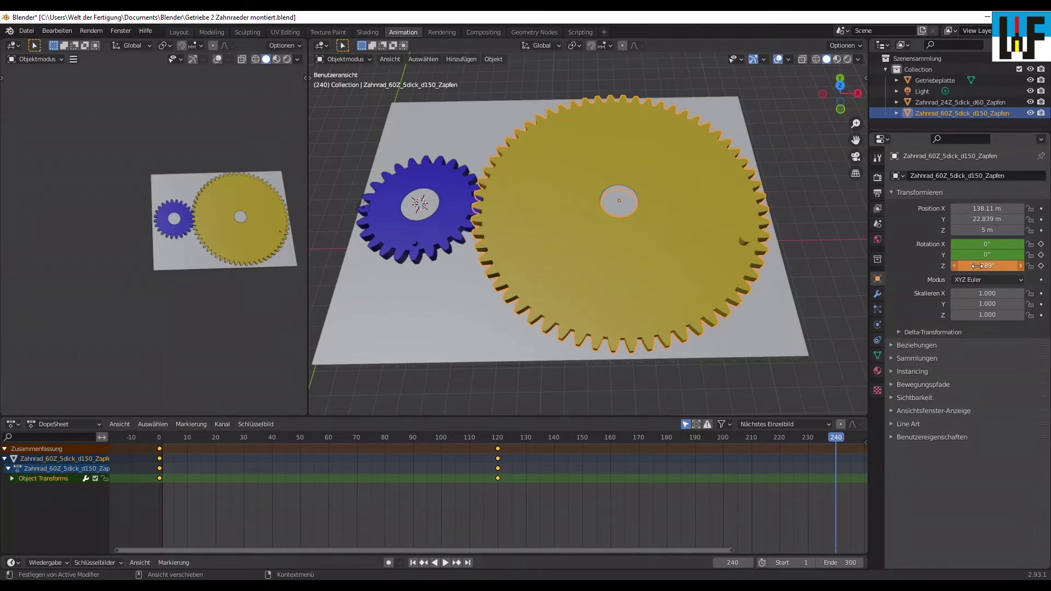
{"action": "key", "text": "i"}
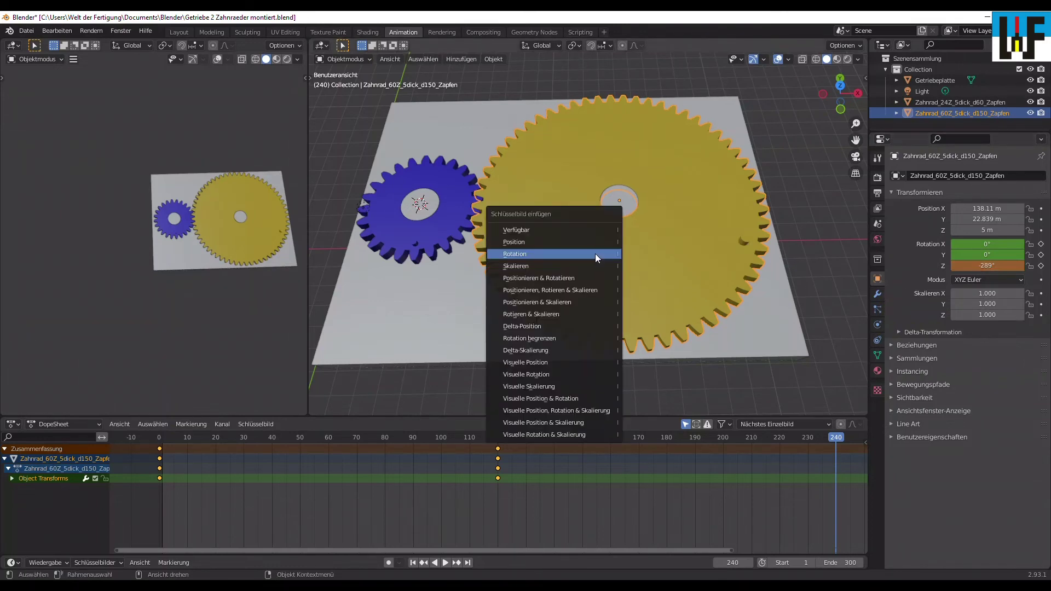
{"action": "left_click", "coordinate": [596, 253]}
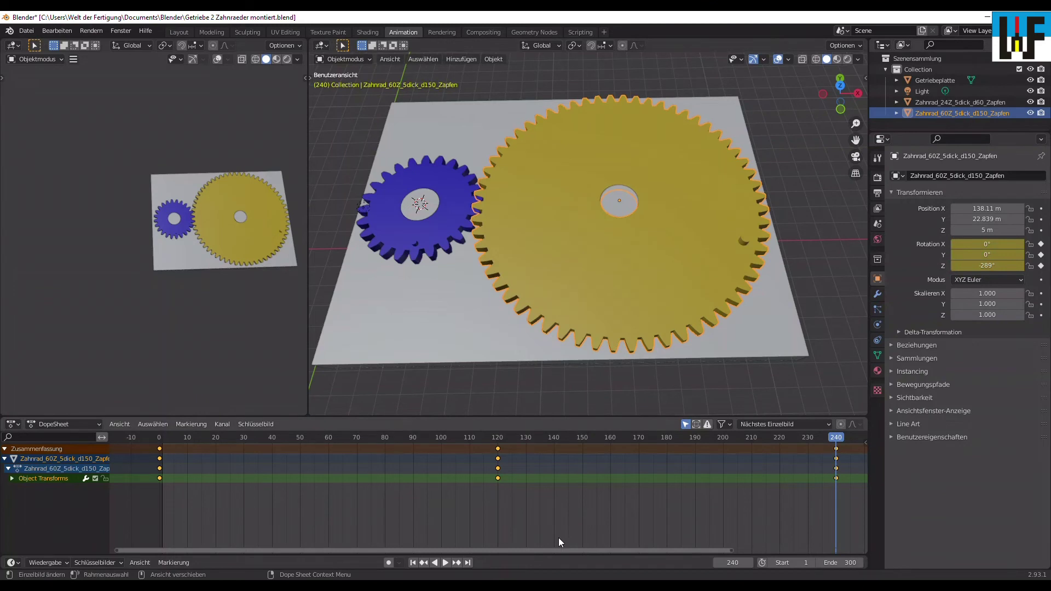
{"action": "left_click_drag", "start_coordinate": [547, 547], "coordinate": [751, 546]}
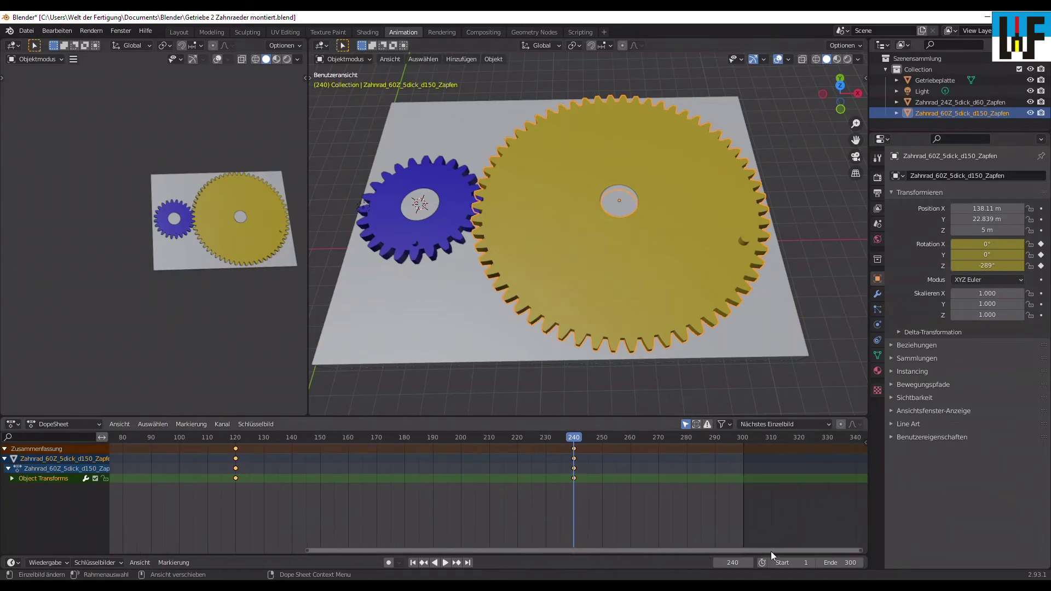
Step: At frame 300, set the yellow gear's Rotation Z to -361.2 and insert a Rotation keyframe
{"action": "left_click_drag", "start_coordinate": [571, 442], "coordinate": [734, 446]}
{"action": "key", "text": "space"}
{"action": "type", "text": "-361.2"}
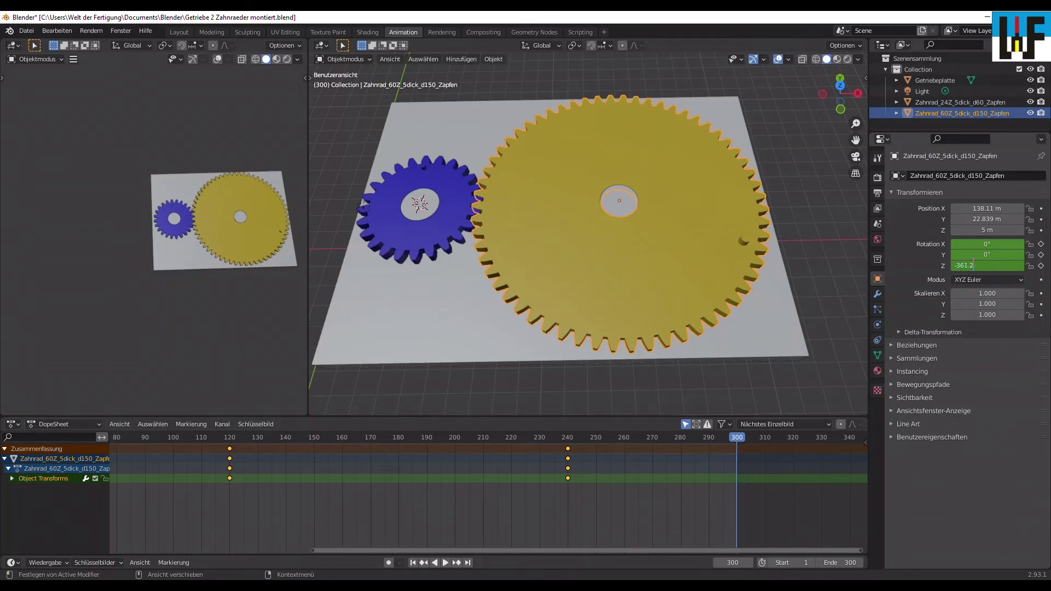
{"action": "key", "text": "Return"}
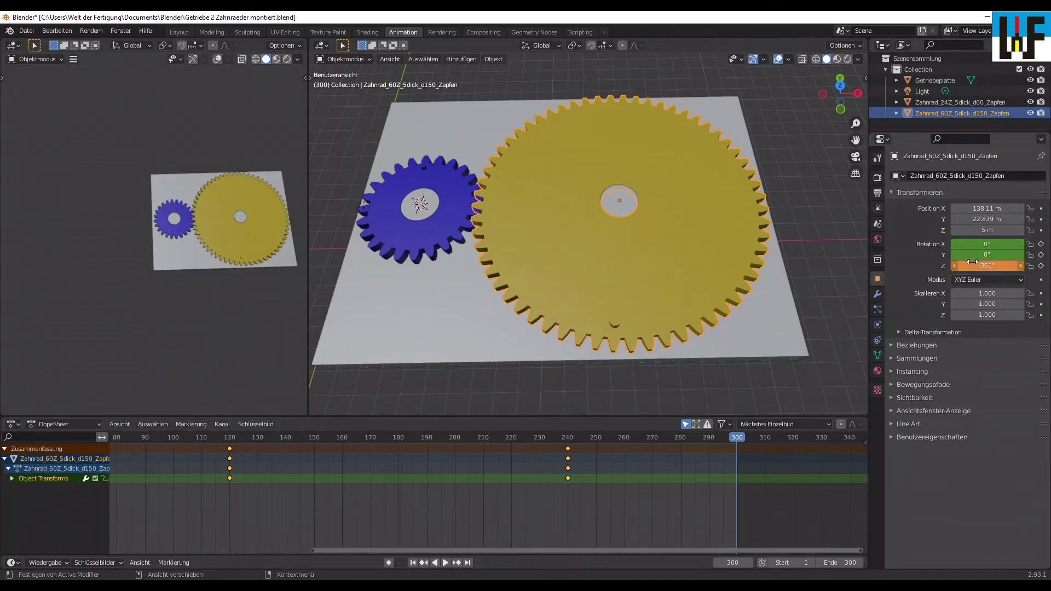
{"action": "key", "text": "i"}
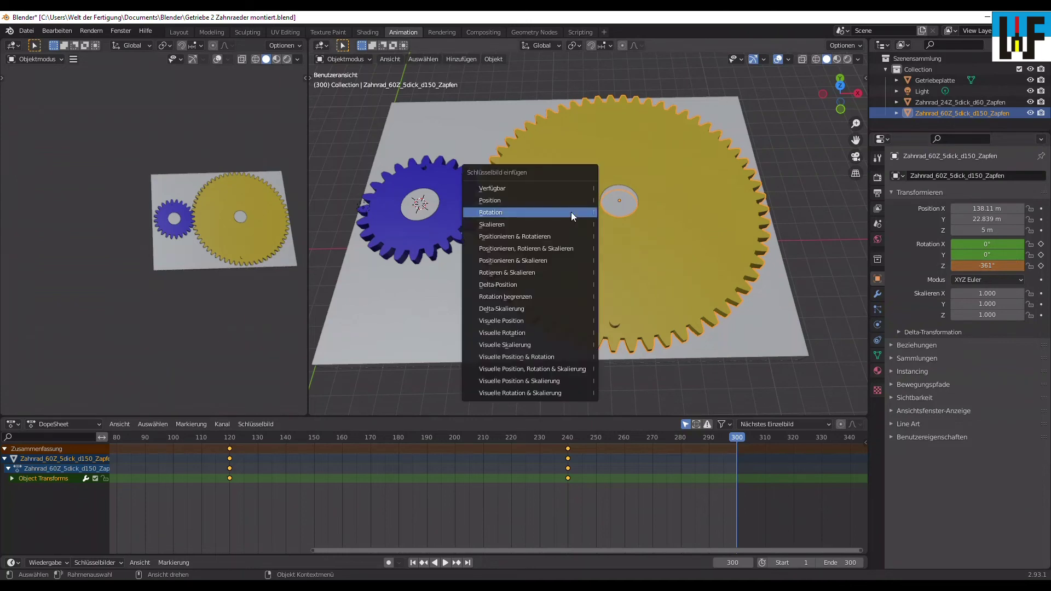
{"action": "left_click", "coordinate": [570, 211]}
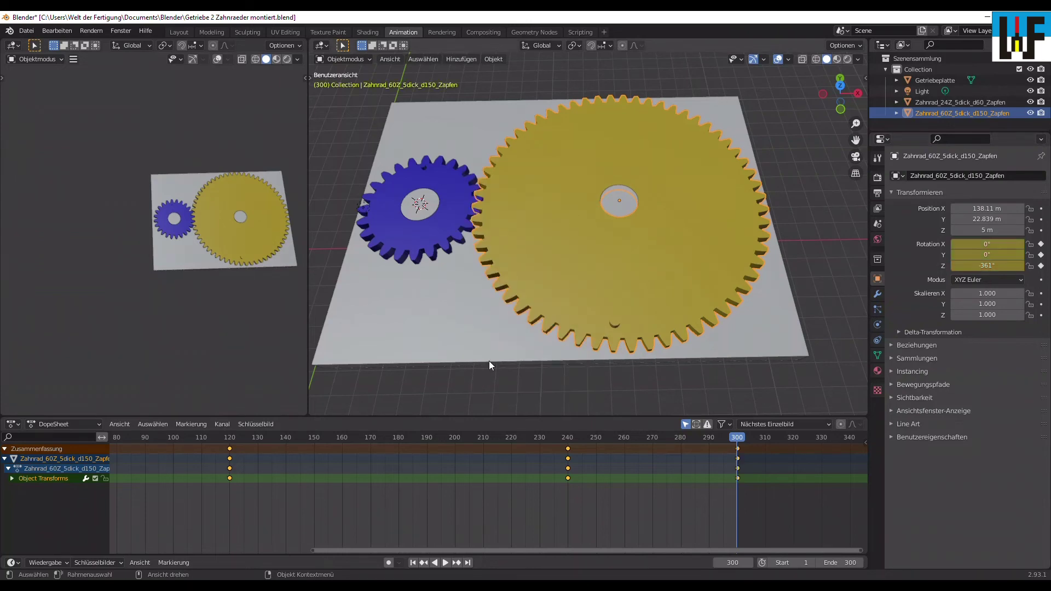
{"action": "scroll", "coordinate": [436, 551], "scroll_direction": "up", "scroll_amount": 5, "text": "ctrl"}
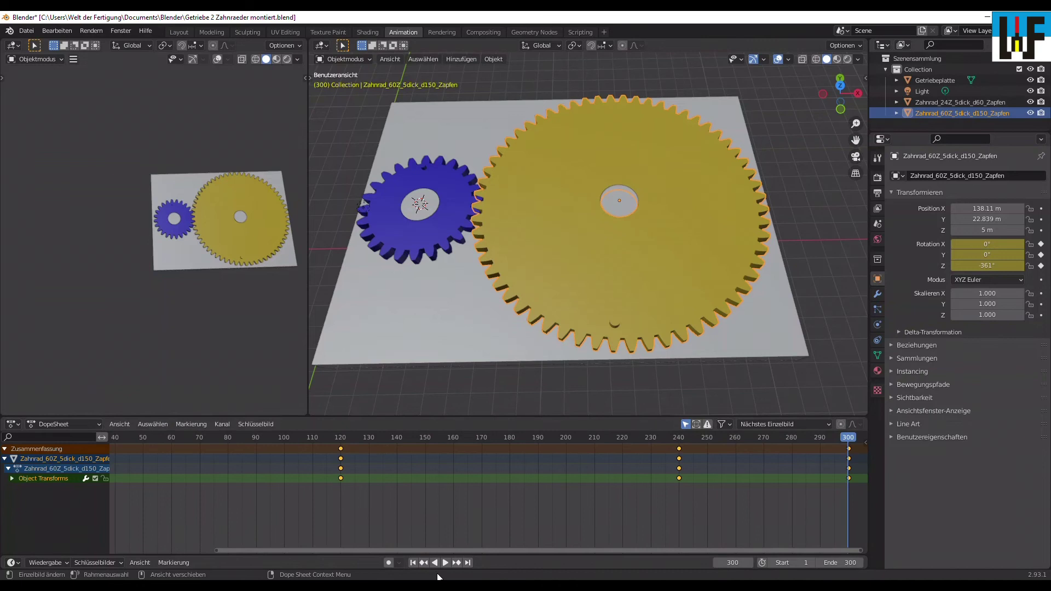
Step: Play the frame 0–300 gear animation from the timeline's Play button
{"action": "left_click", "coordinate": [445, 562]}
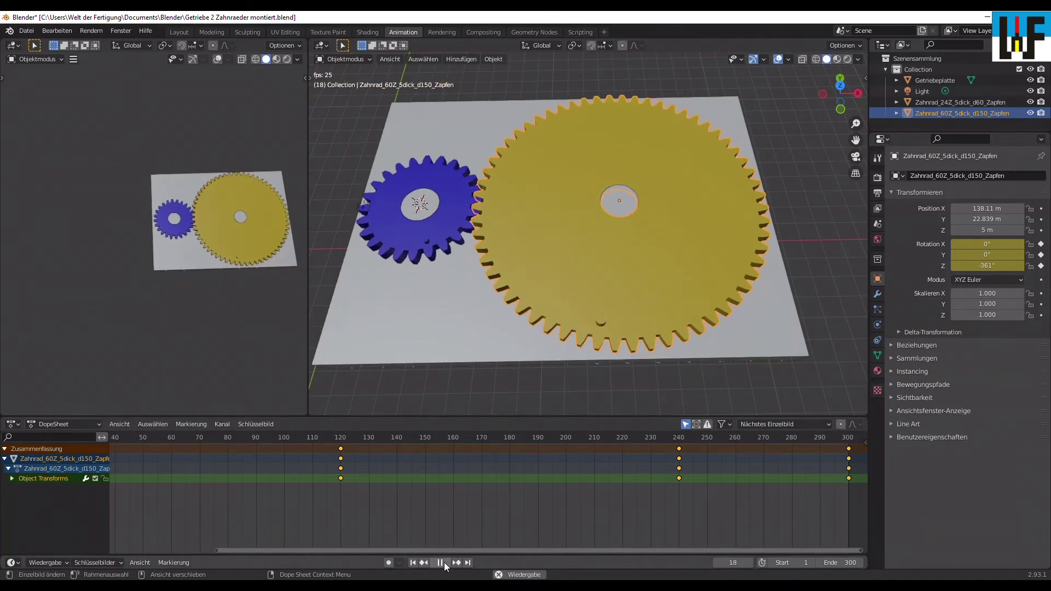